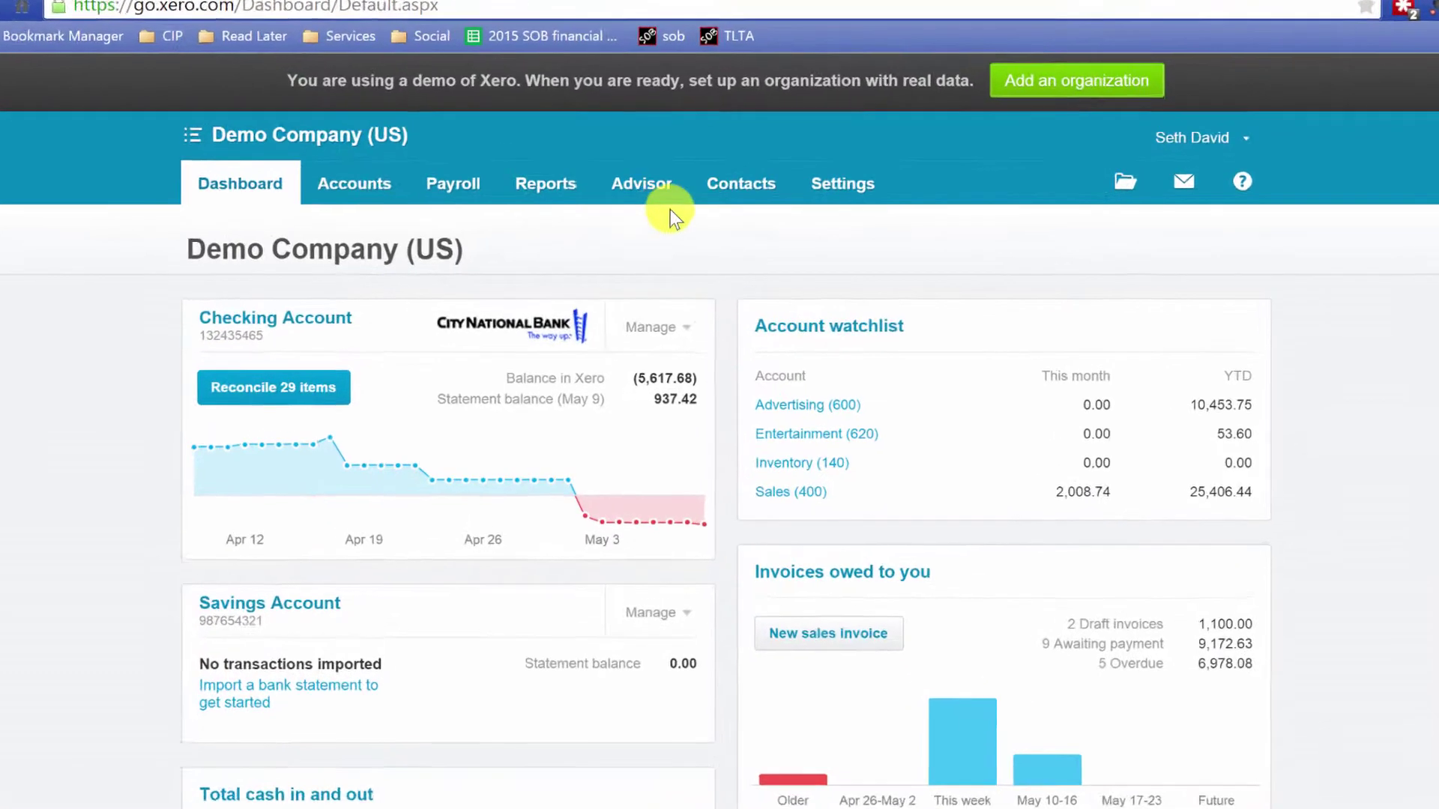
Step: Go to Advisor's Find & Recode and begin a fresh search
click(629, 197)
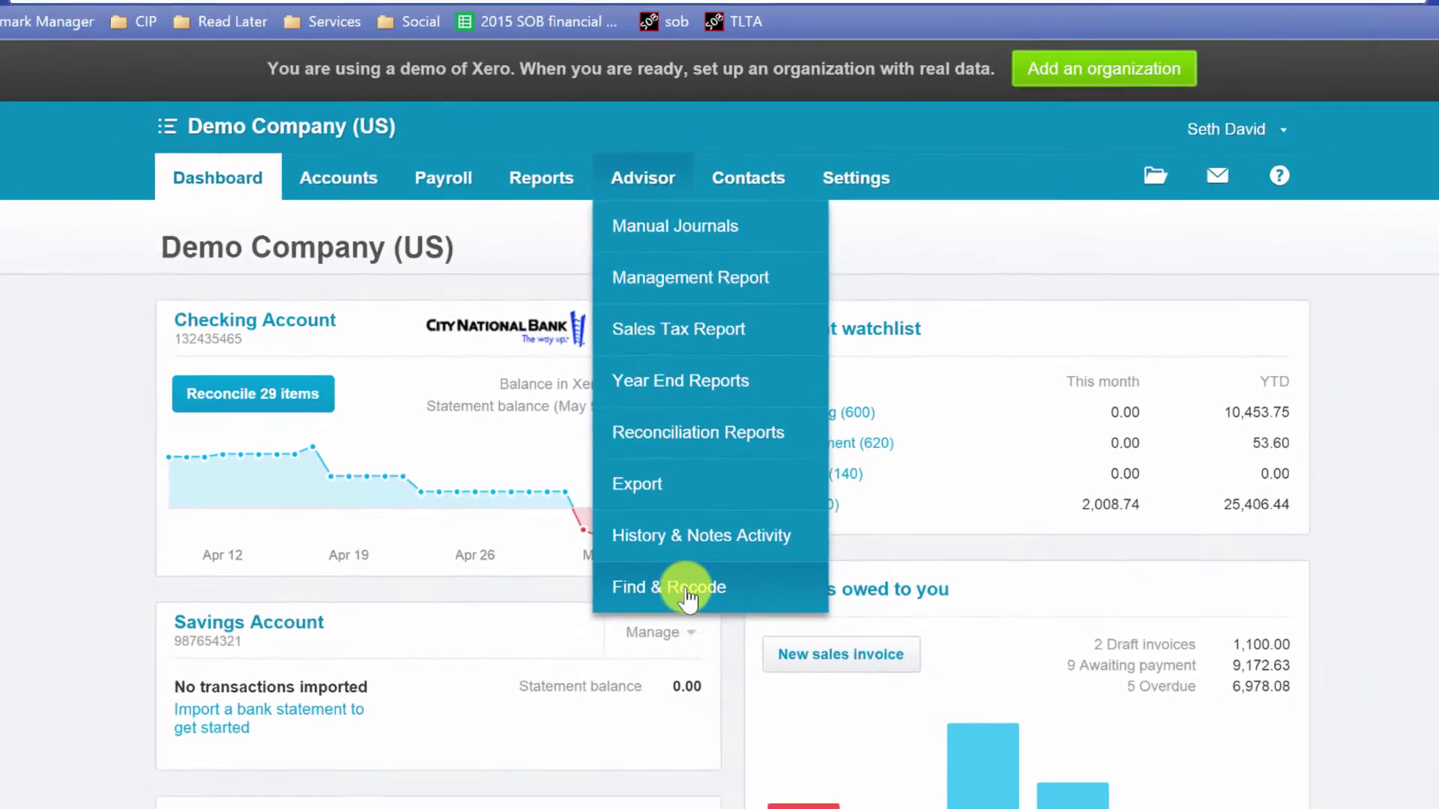
click(688, 702)
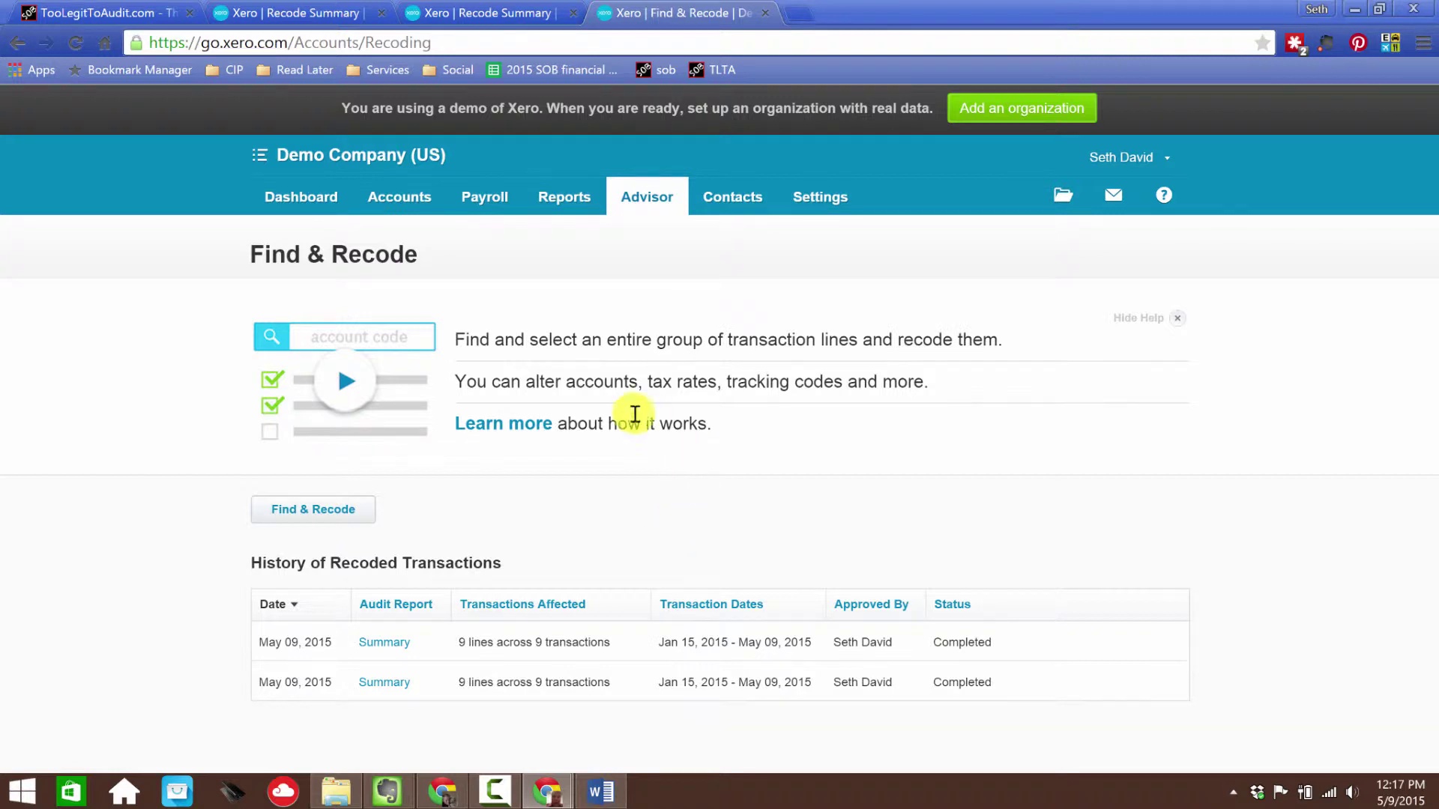
click(328, 513)
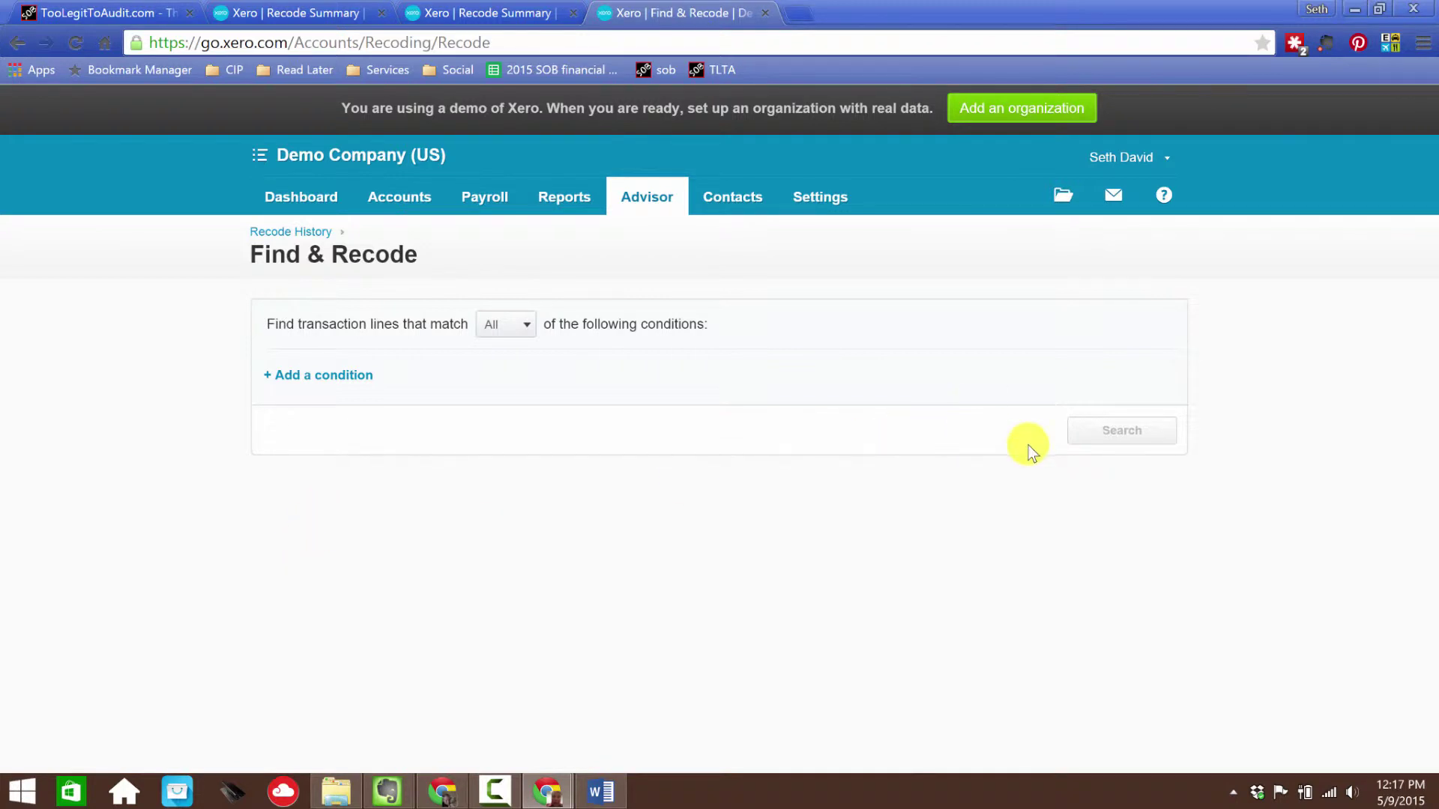
Step: Add an Account condition matching 628 - General Expenses
click(325, 377)
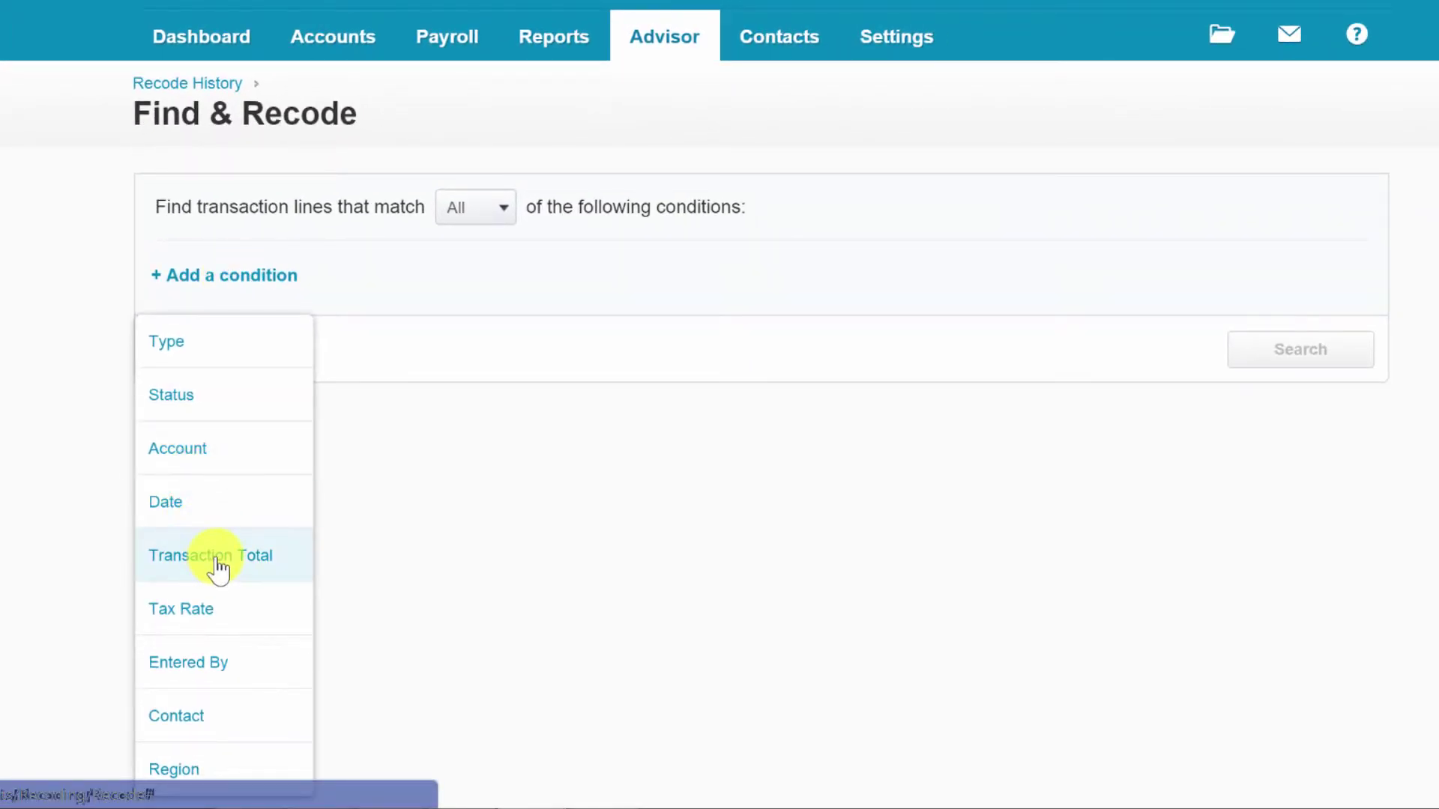
click(177, 469)
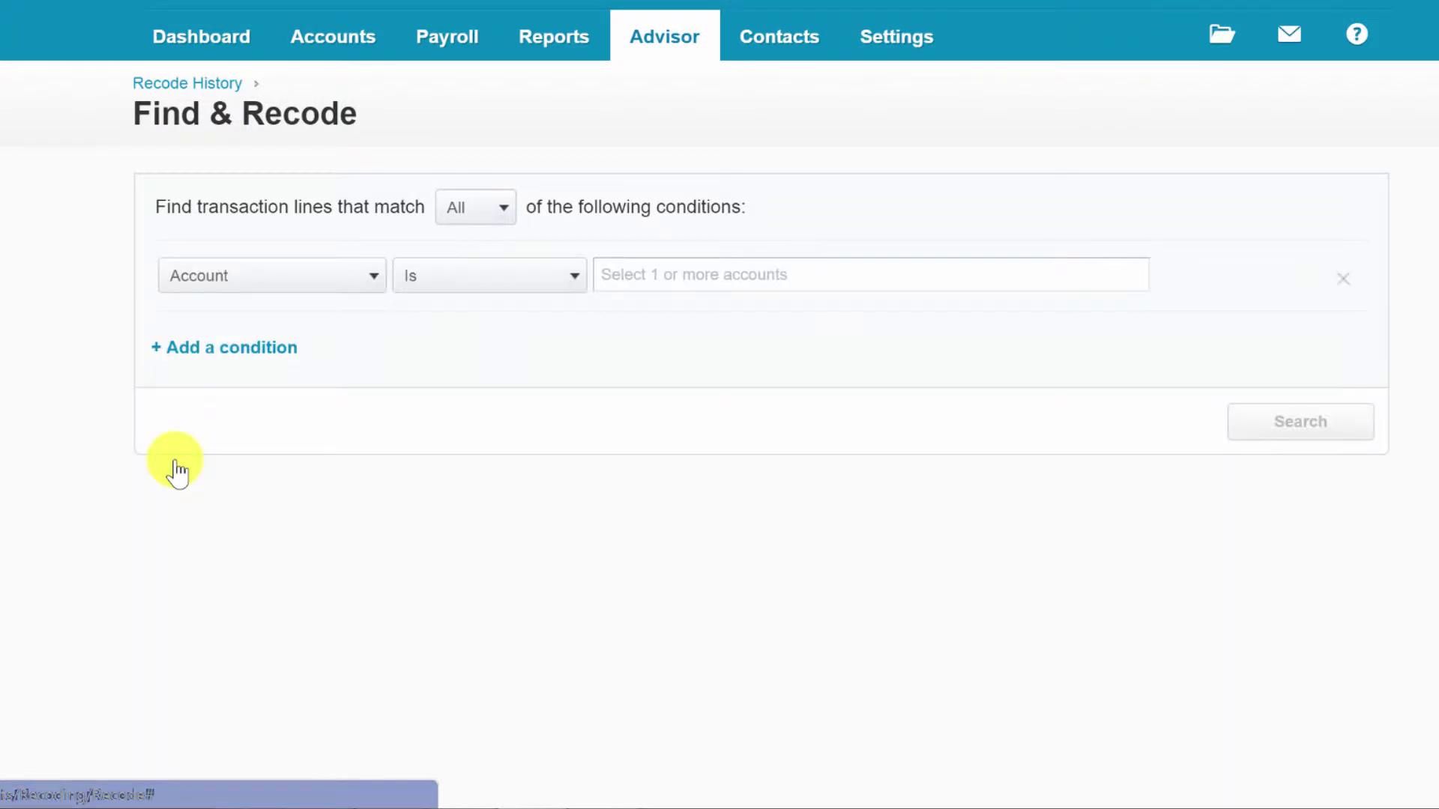
text(6278)
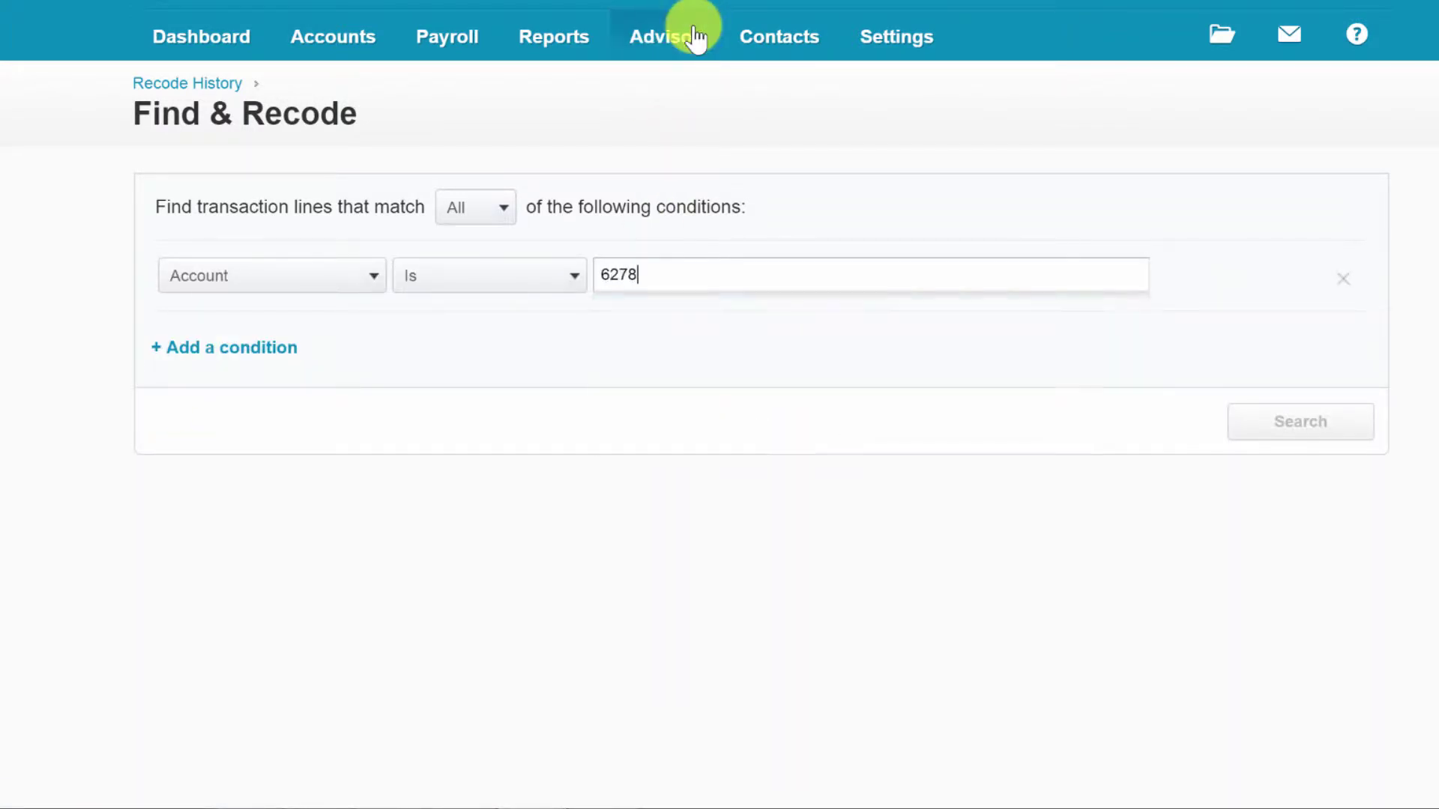
key(BackSpace)
key(BackSpace)
text(8)
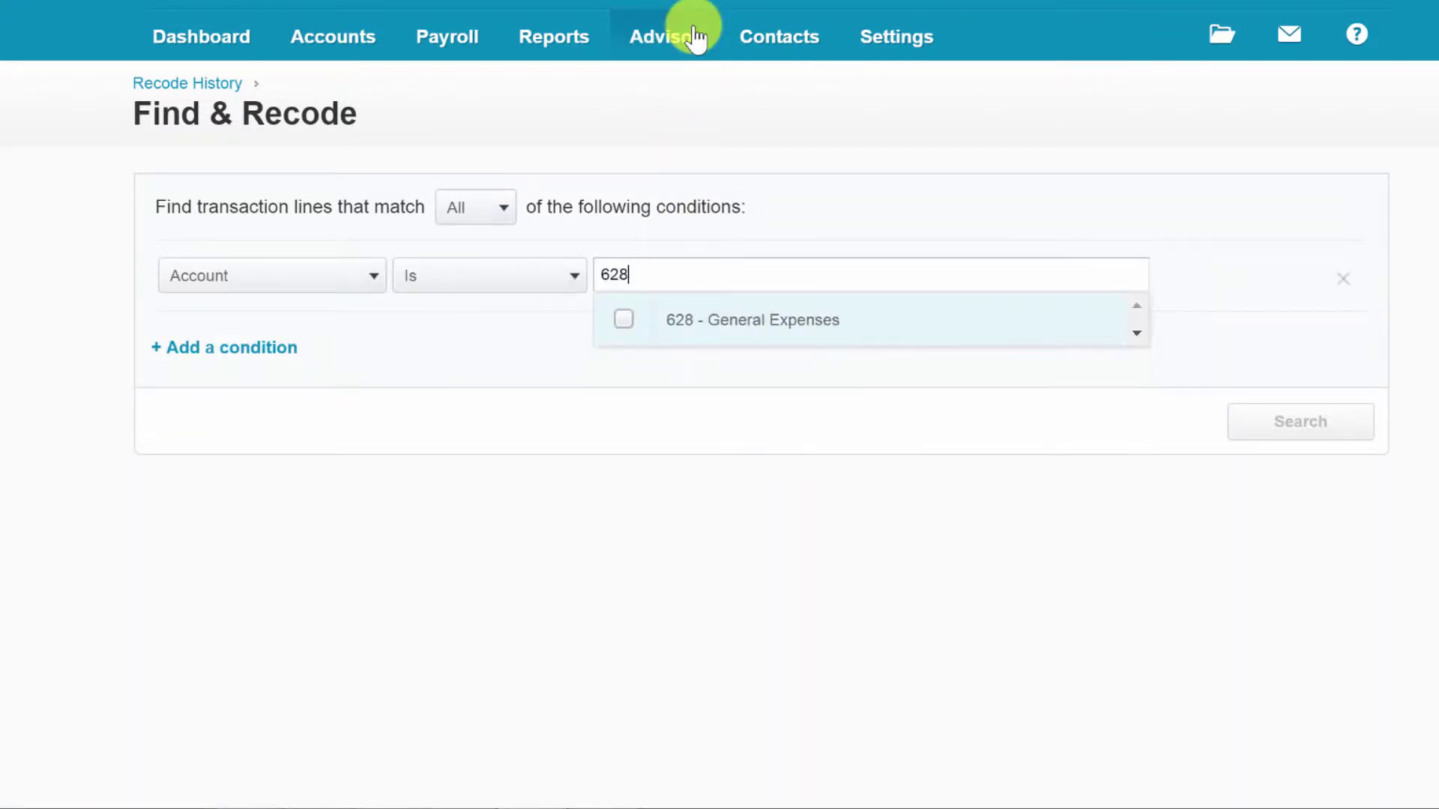
click(776, 320)
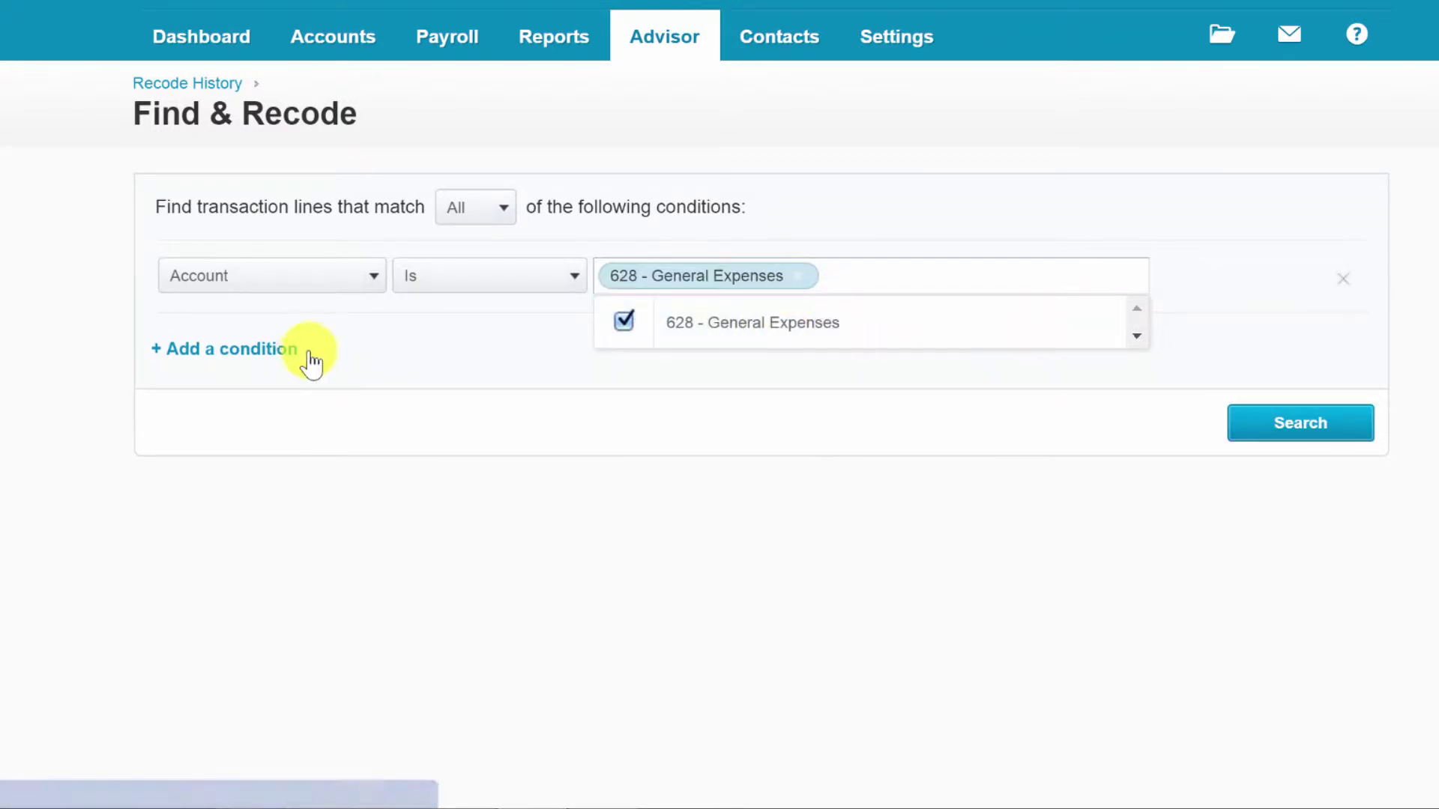
click(470, 380)
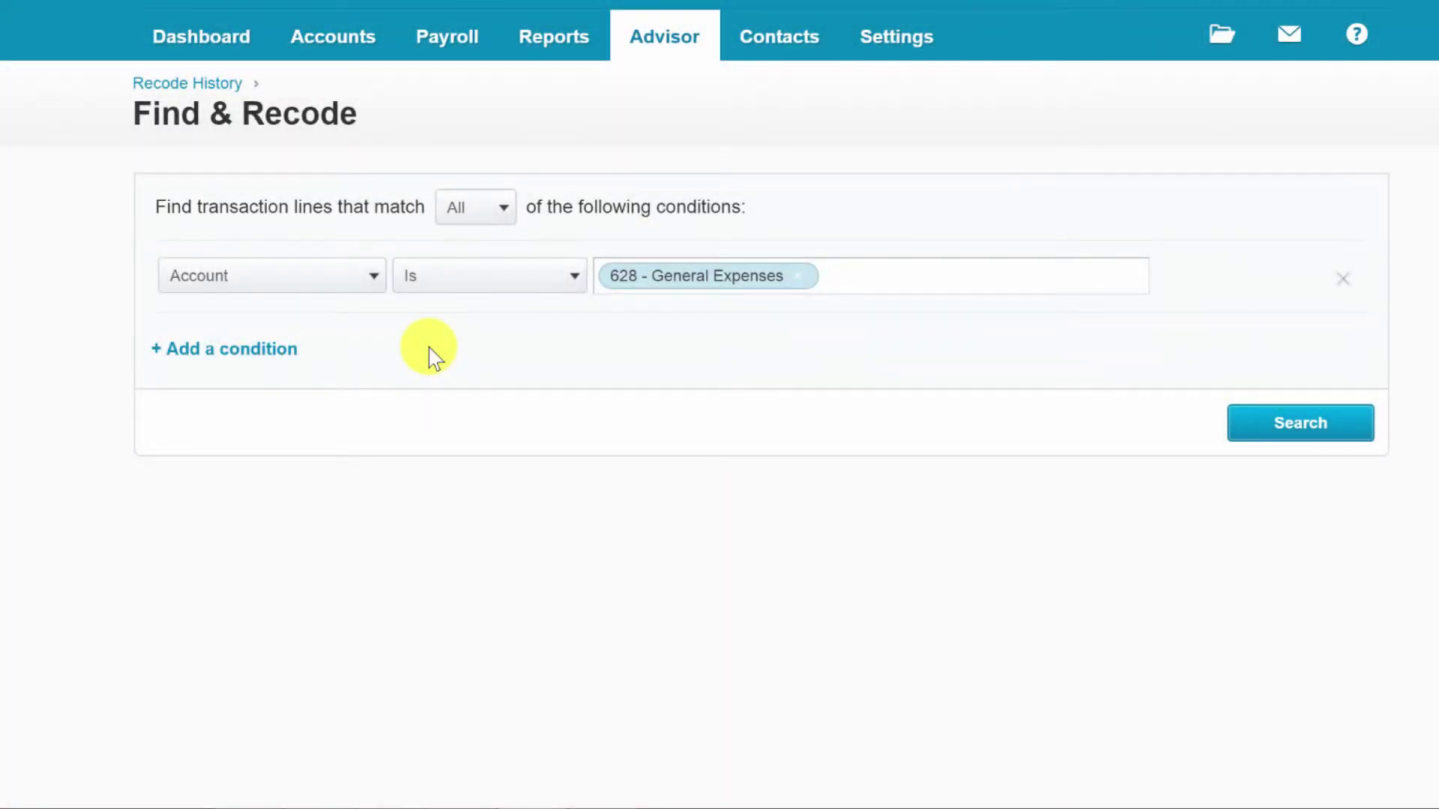
Step: Run the search and sort the 12 General Expenses results by contact
click(1295, 425)
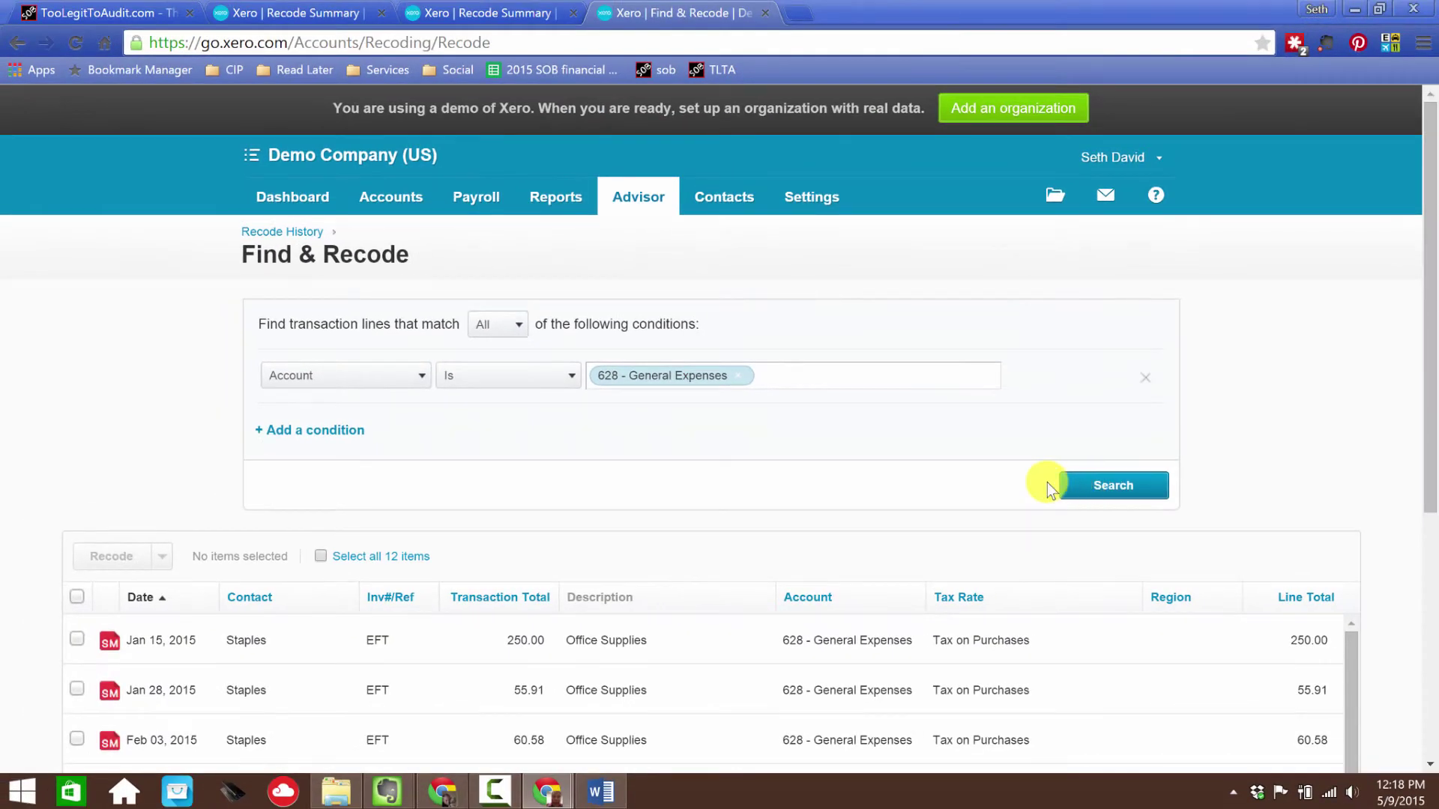
scroll(997, 486, down, 3)
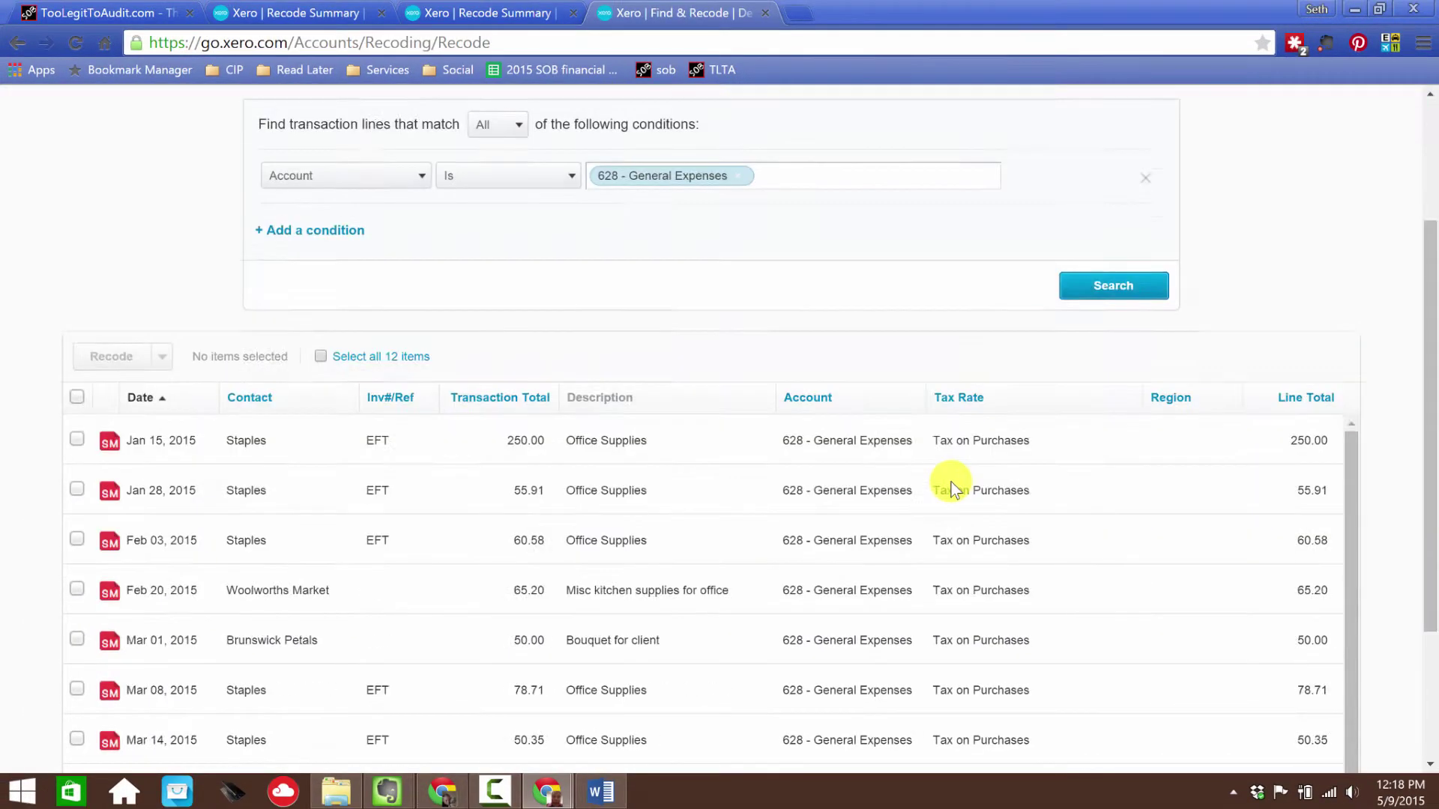
scroll(952, 489, down, 2)
click(255, 400)
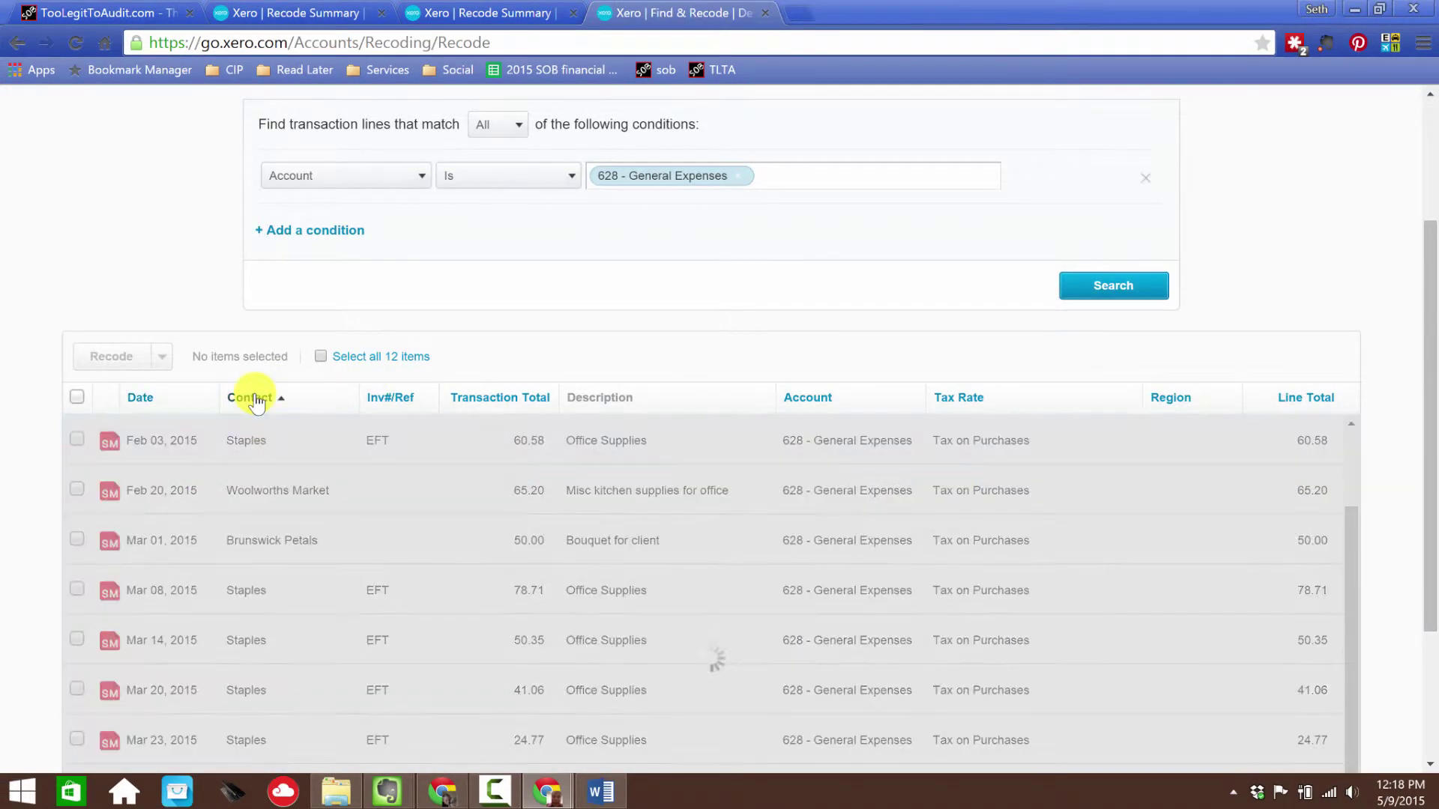
scroll(338, 492, down, 2)
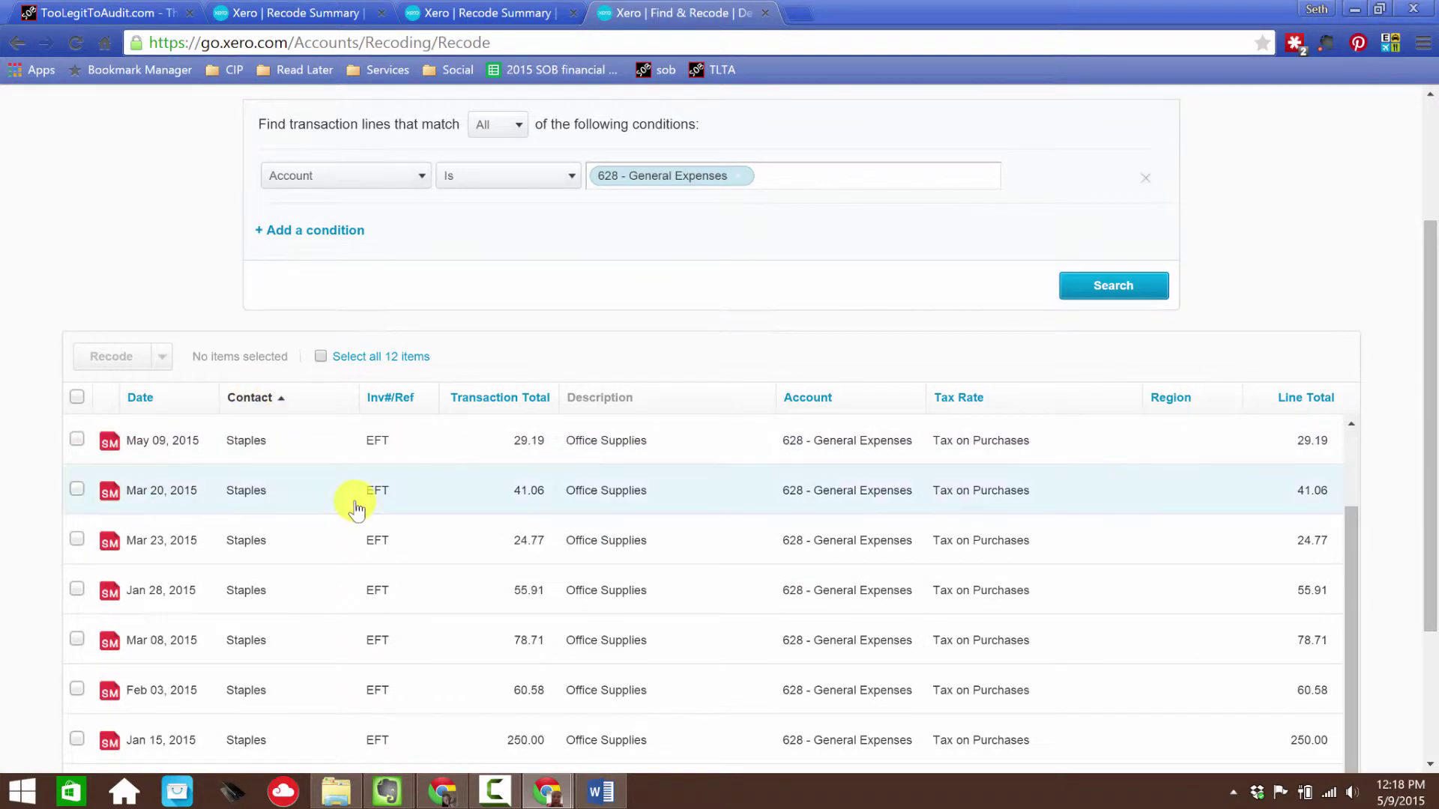
scroll(353, 504, up, 2)
scroll(171, 168, down, 2)
Step: Tick the Staples Office Supplies lines dated May 09, Mar 20, Mar 23, Jan 28, Mar 08, Jan 15, Apr 01 and Mar 14
click(76, 438)
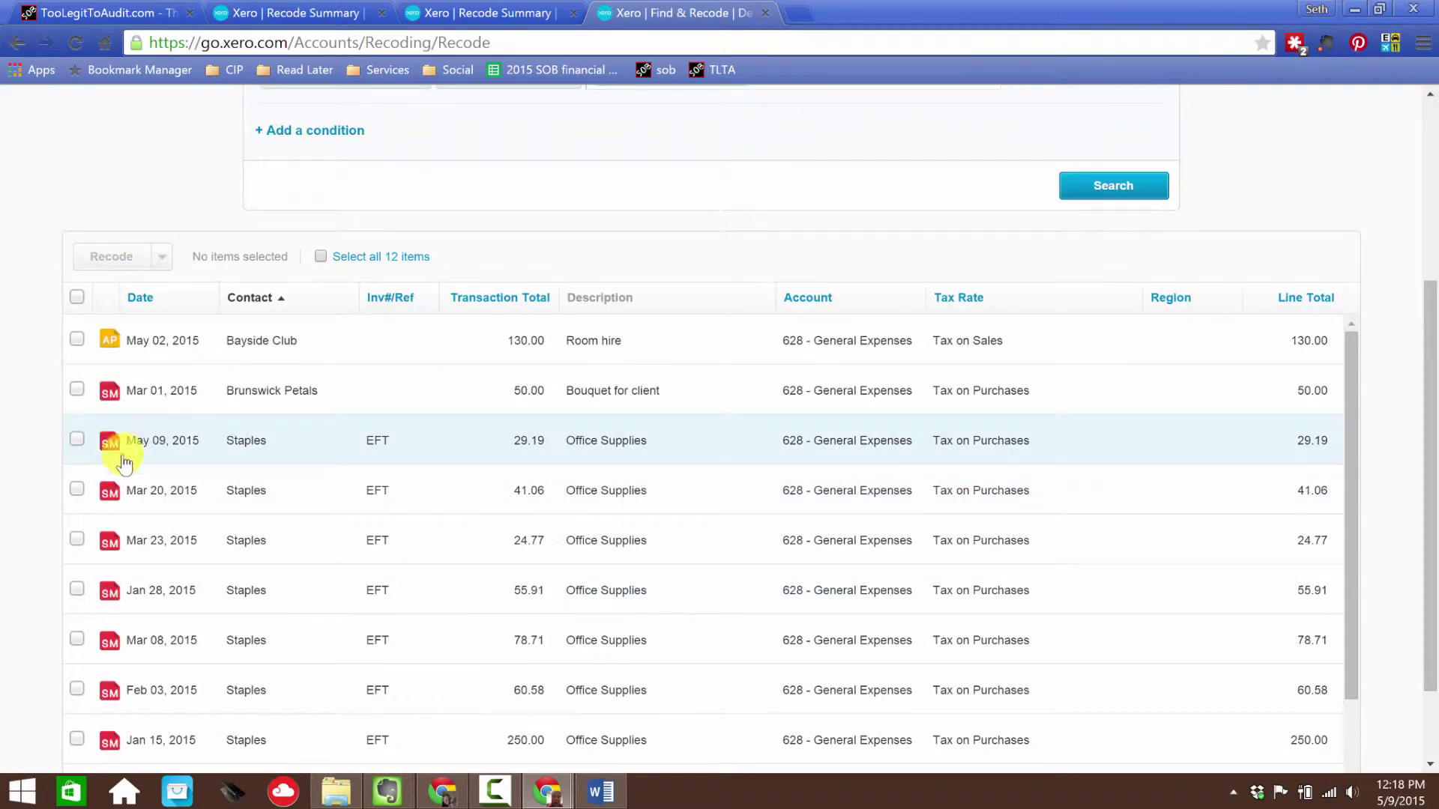
click(76, 488)
click(77, 539)
click(75, 589)
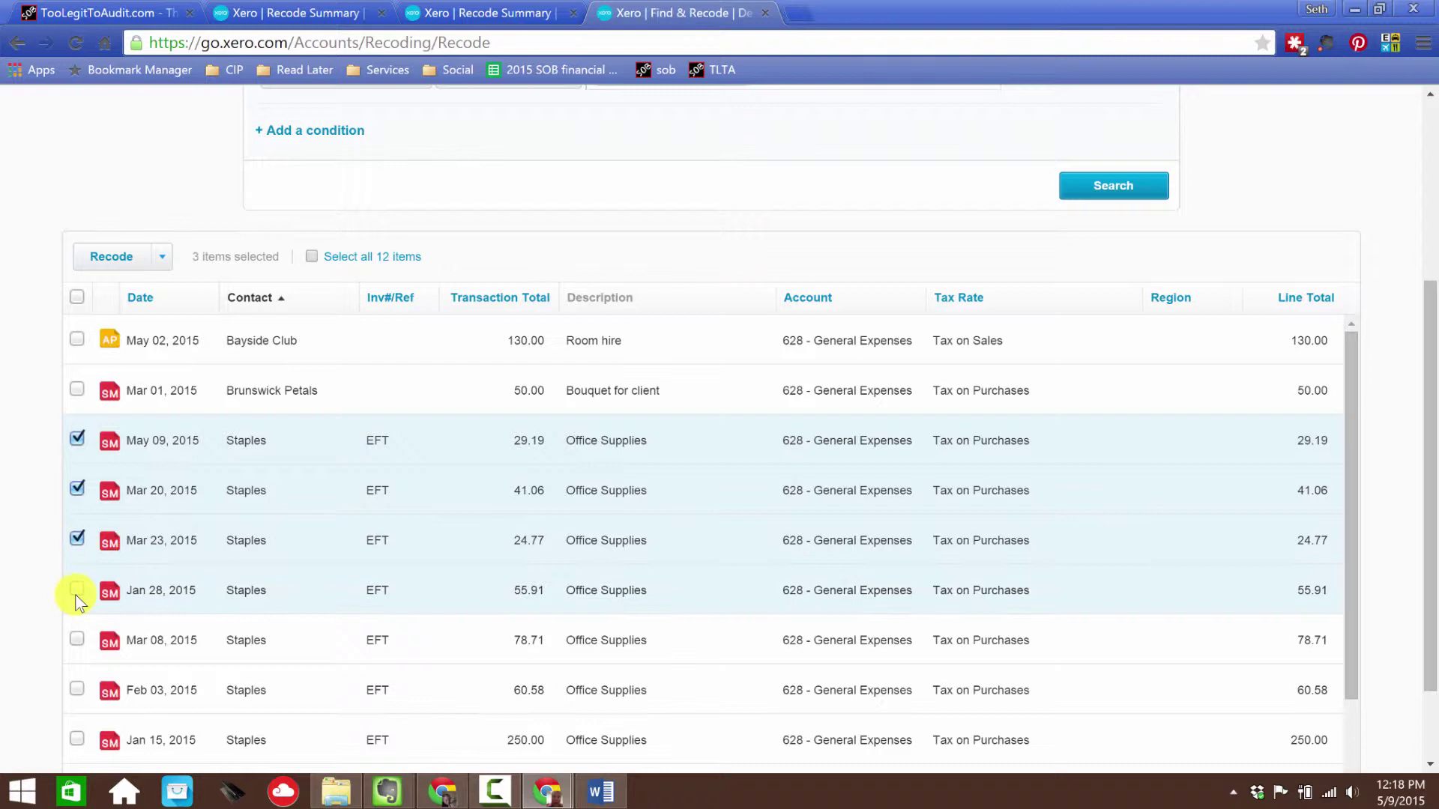
click(76, 638)
scroll(109, 629, down, 2)
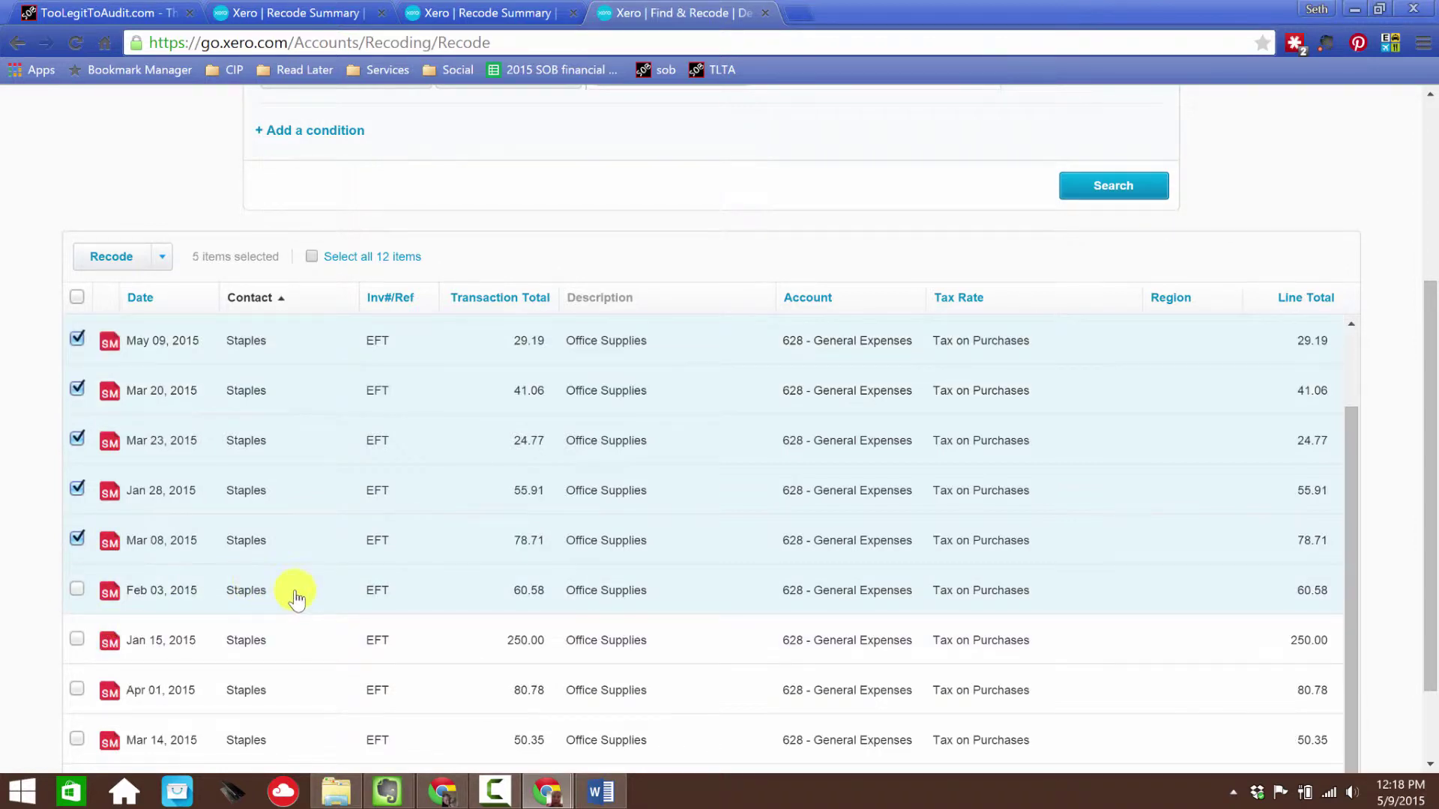
click(77, 628)
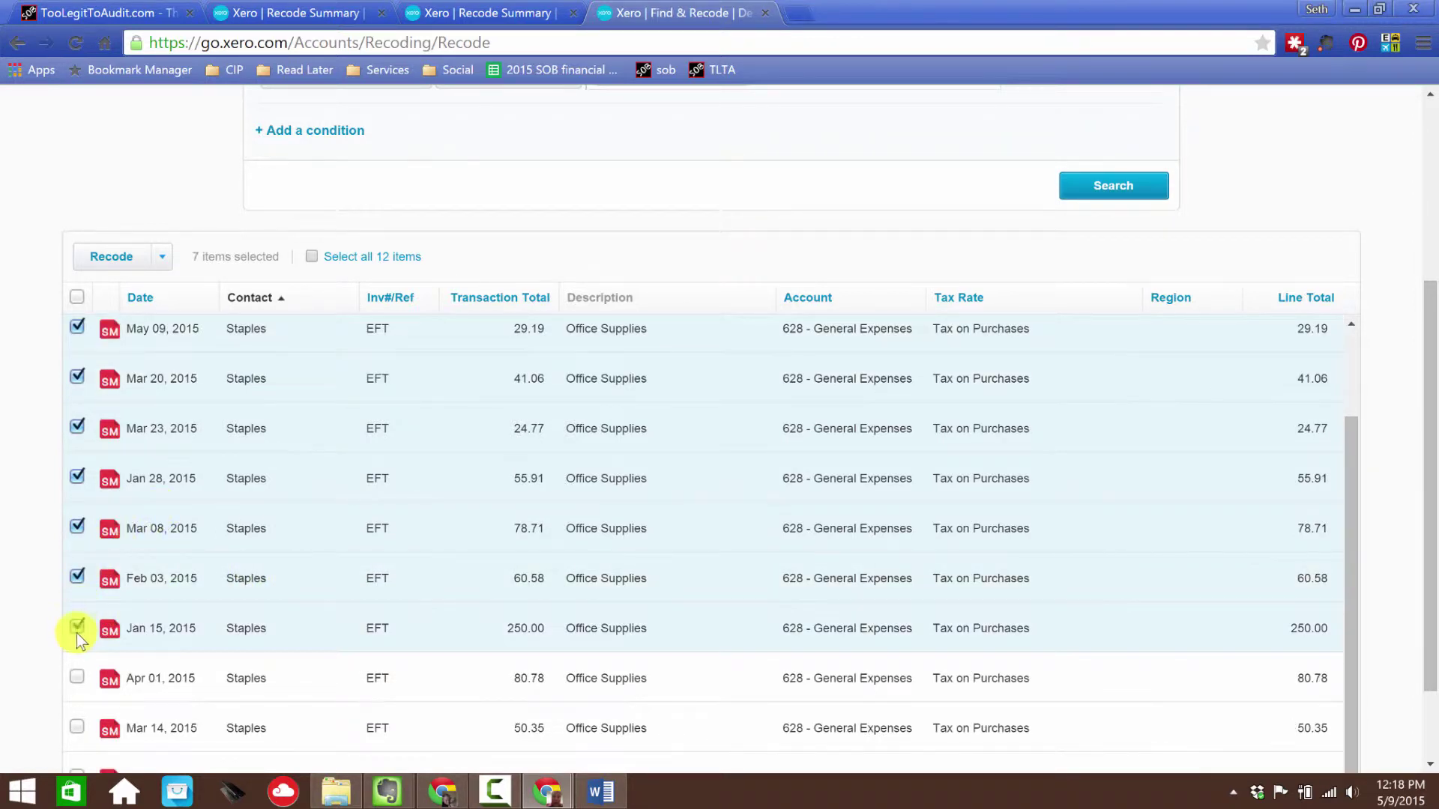
click(76, 678)
scroll(236, 578, down, 2)
click(77, 628)
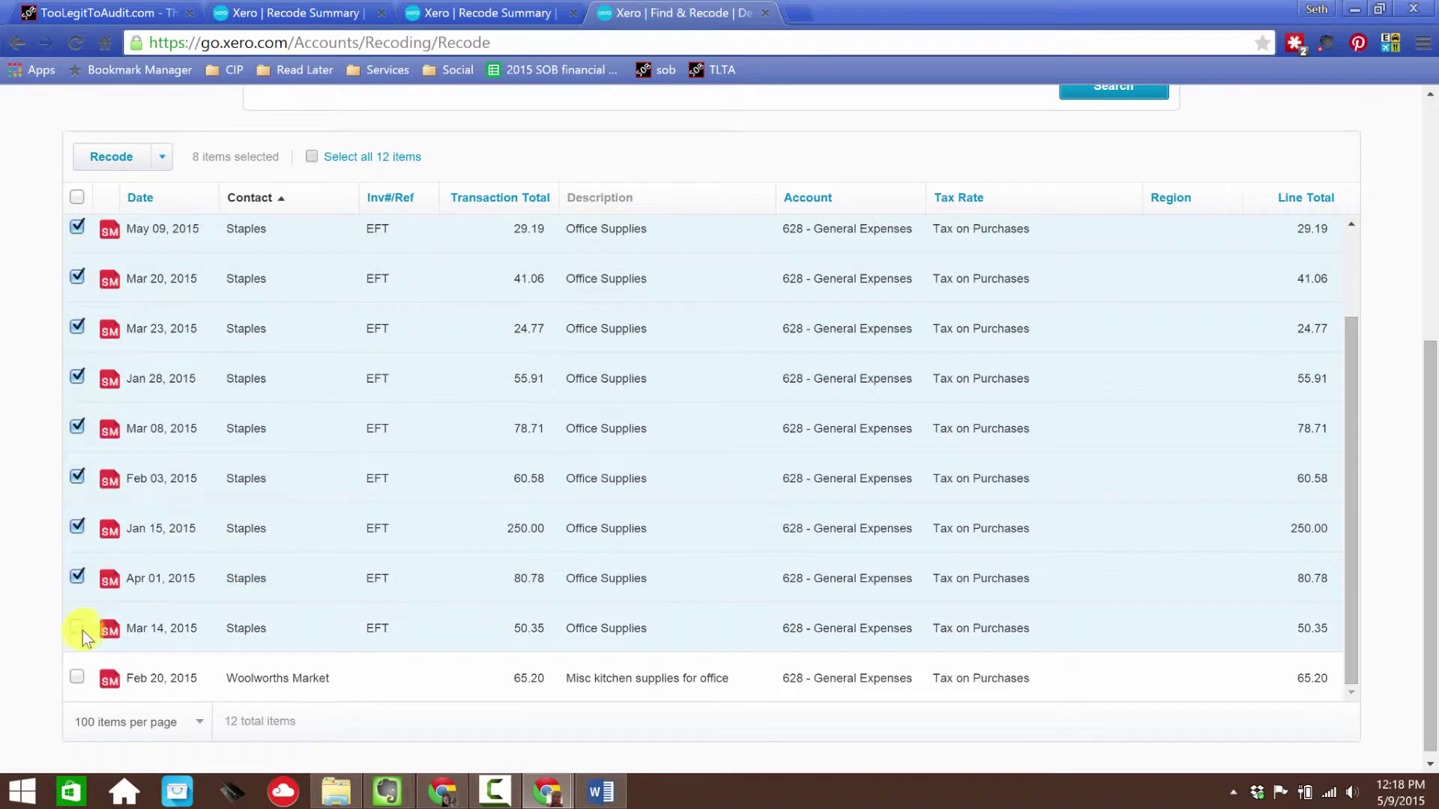
scroll(203, 523, up, 5)
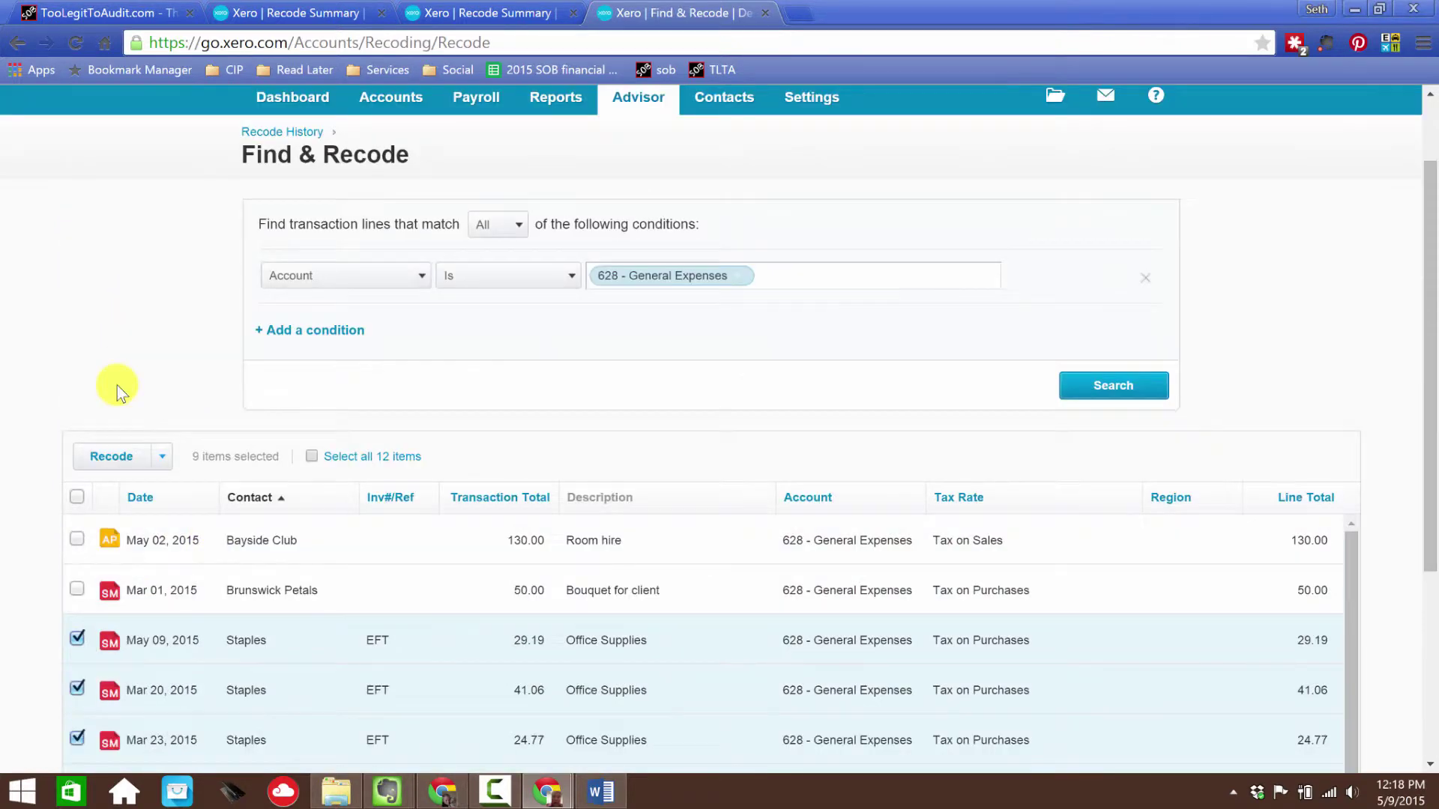
Step: Dismiss the Recode dialog and expand the Recode menu showing source-transaction and manual-journal options
click(117, 457)
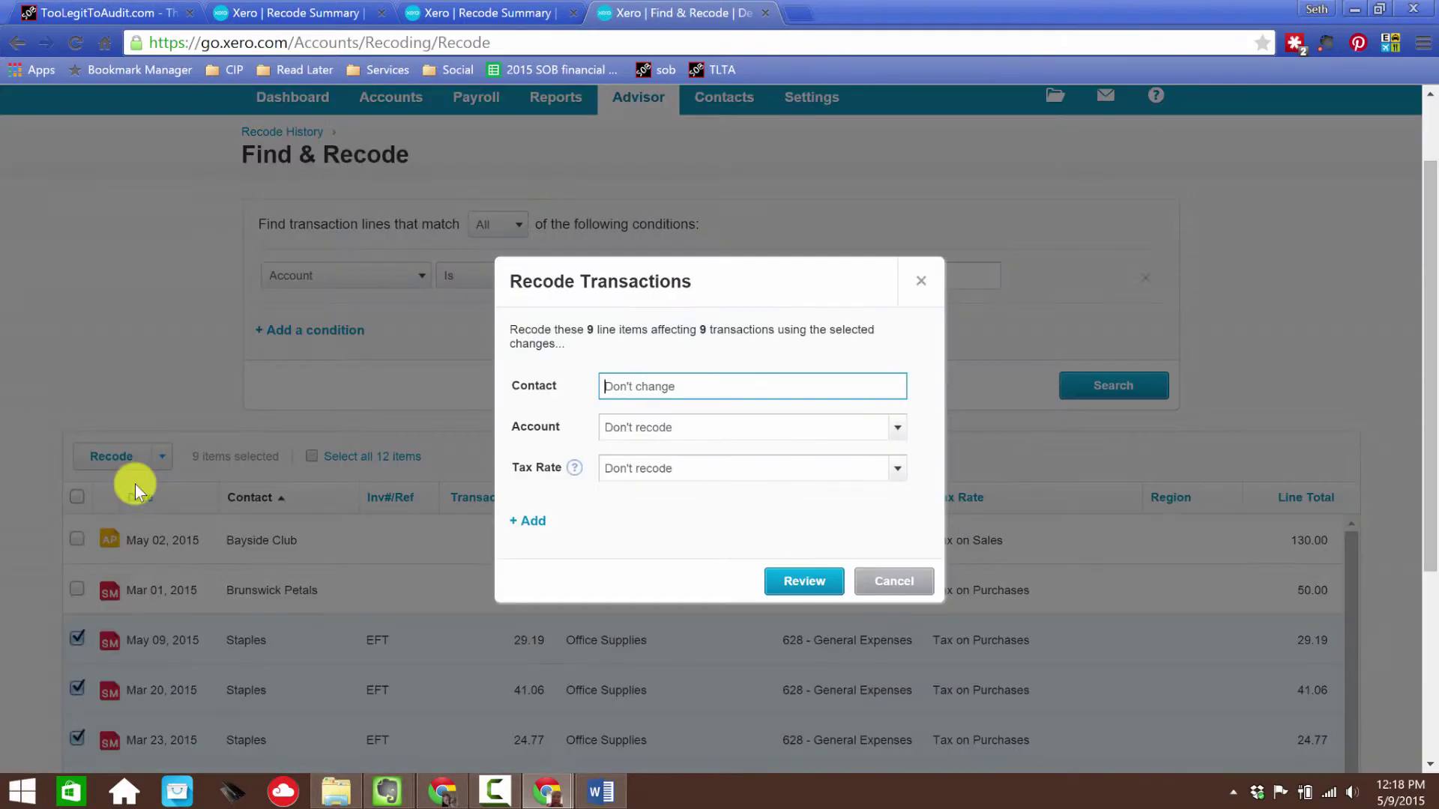
click(893, 581)
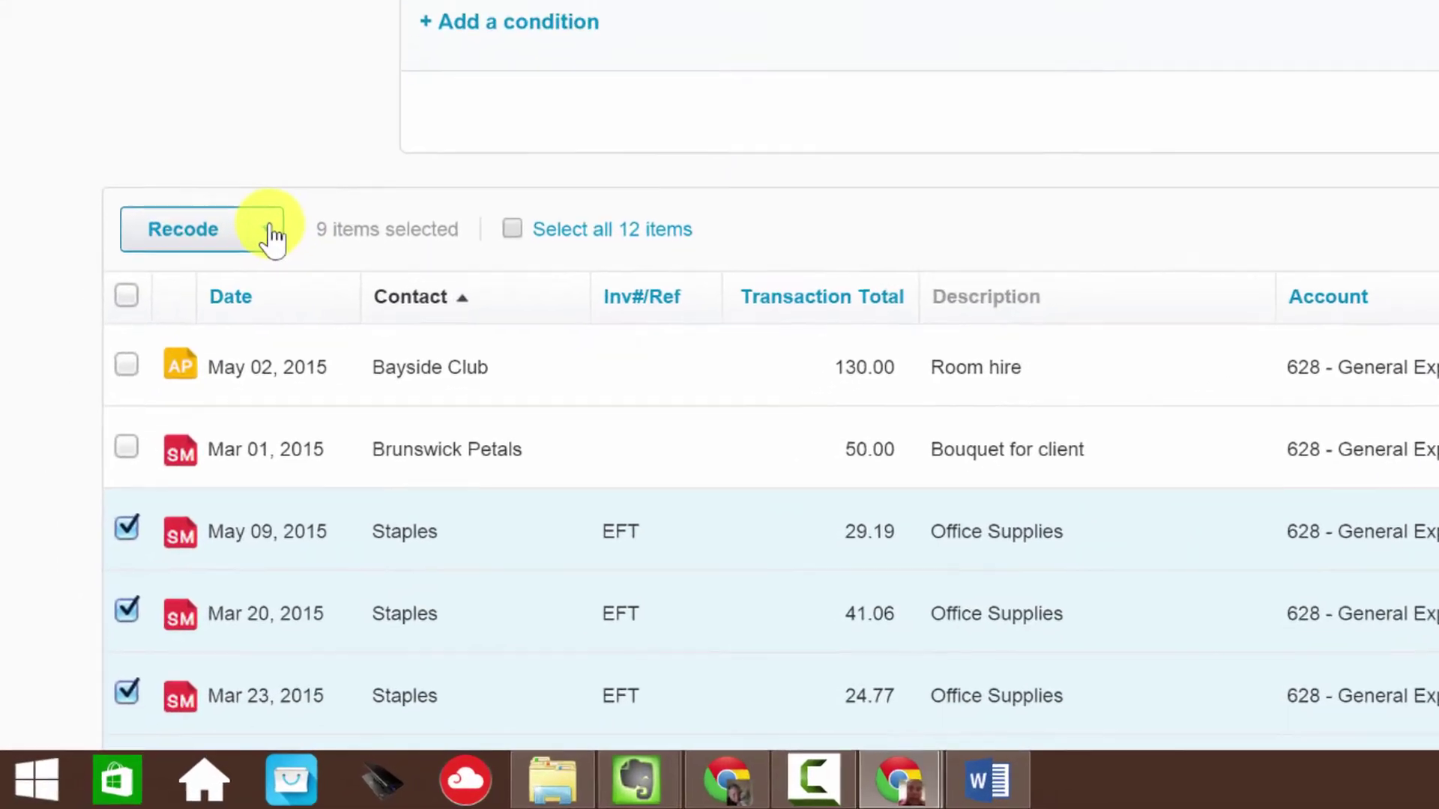
click(212, 352)
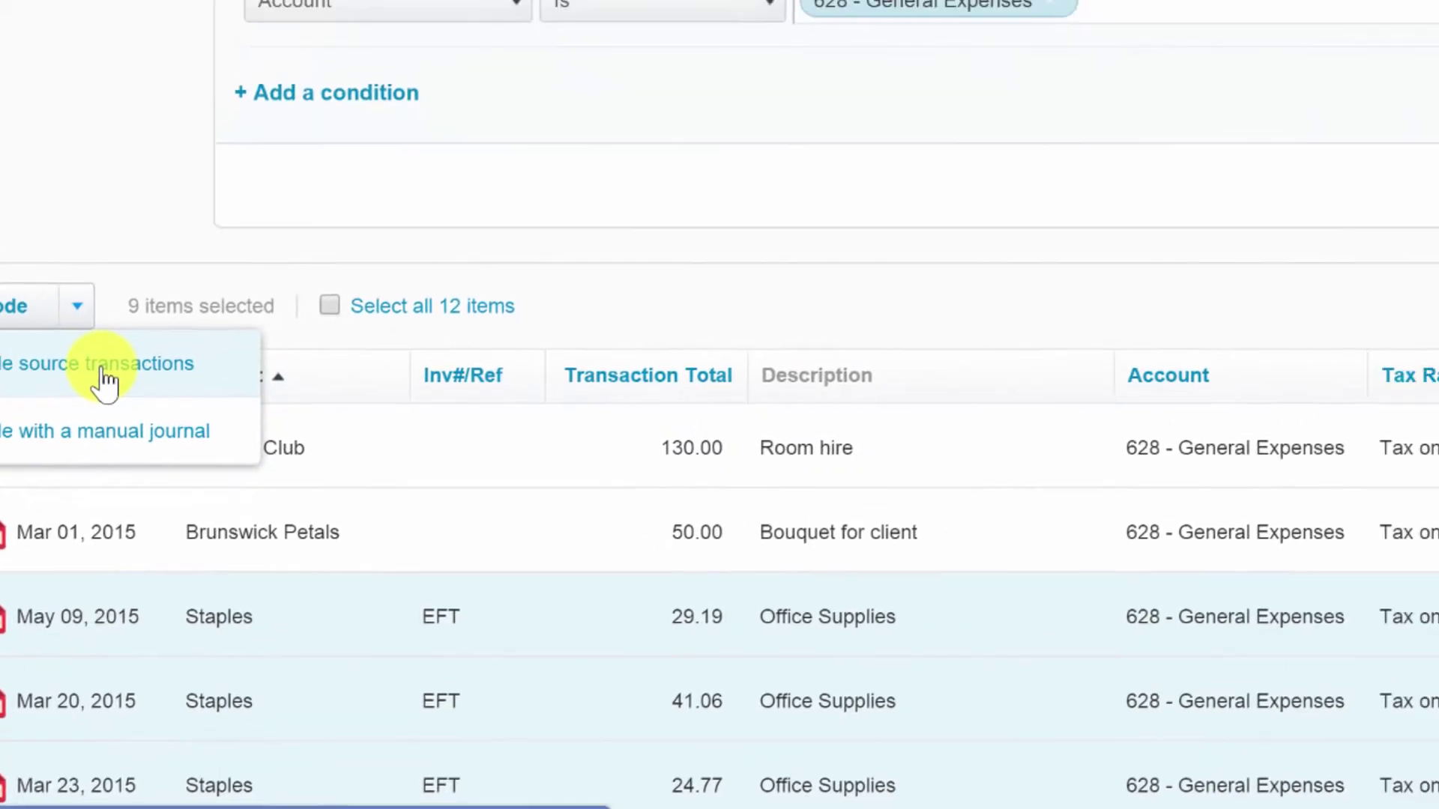
Step: Recode the source transactions to 652 - Office Expenses and review the nine-line summary
click(302, 277)
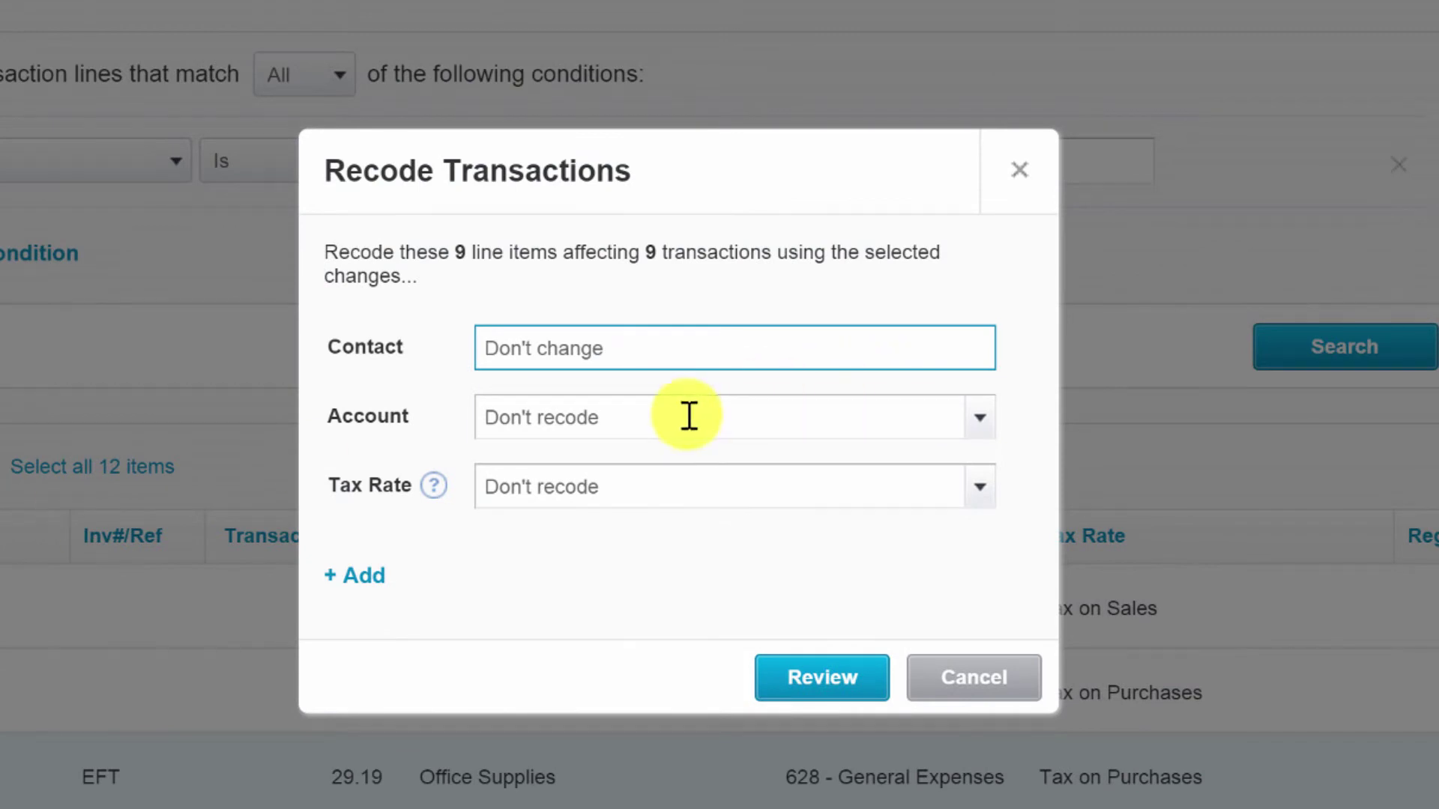
click(689, 416)
text(off)
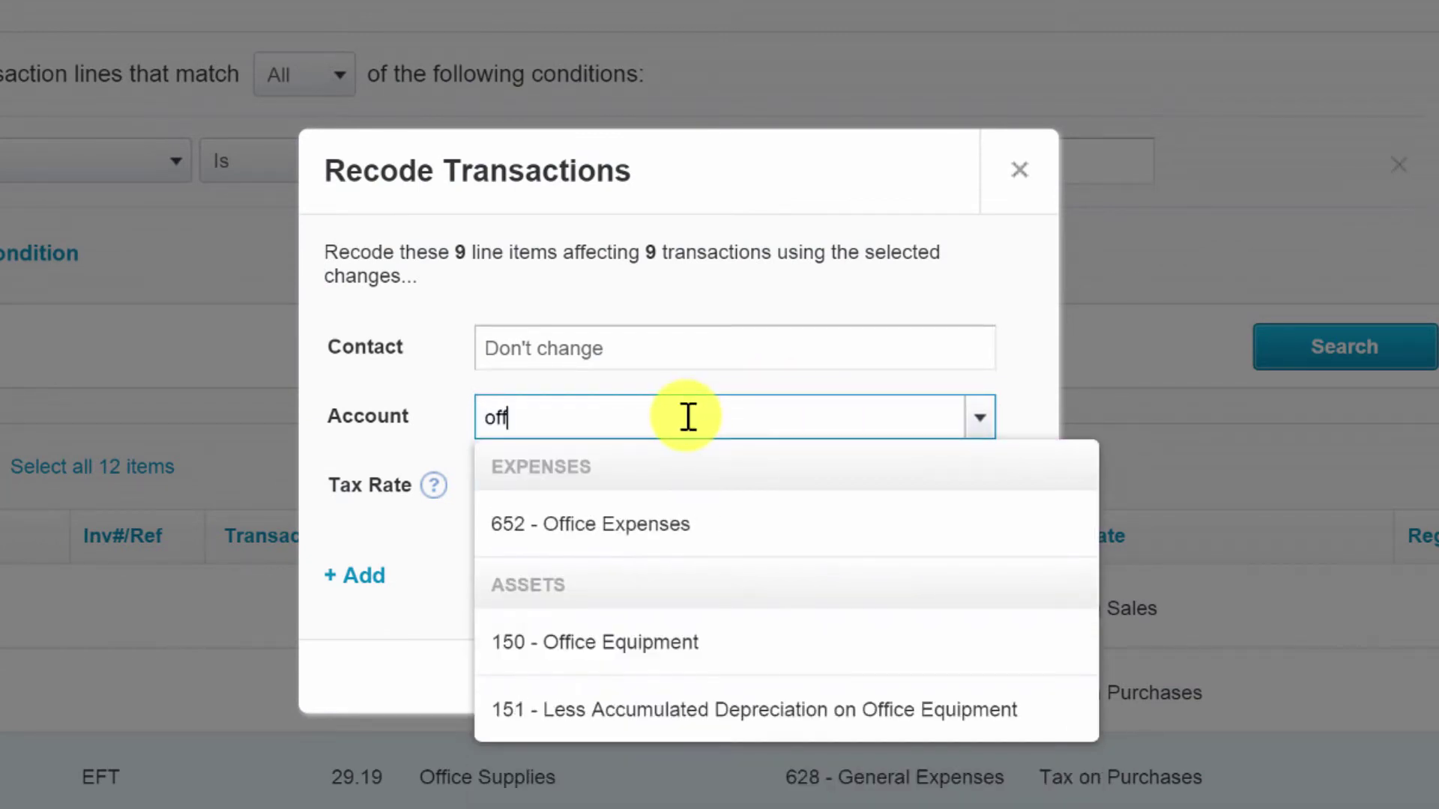
click(620, 524)
click(607, 346)
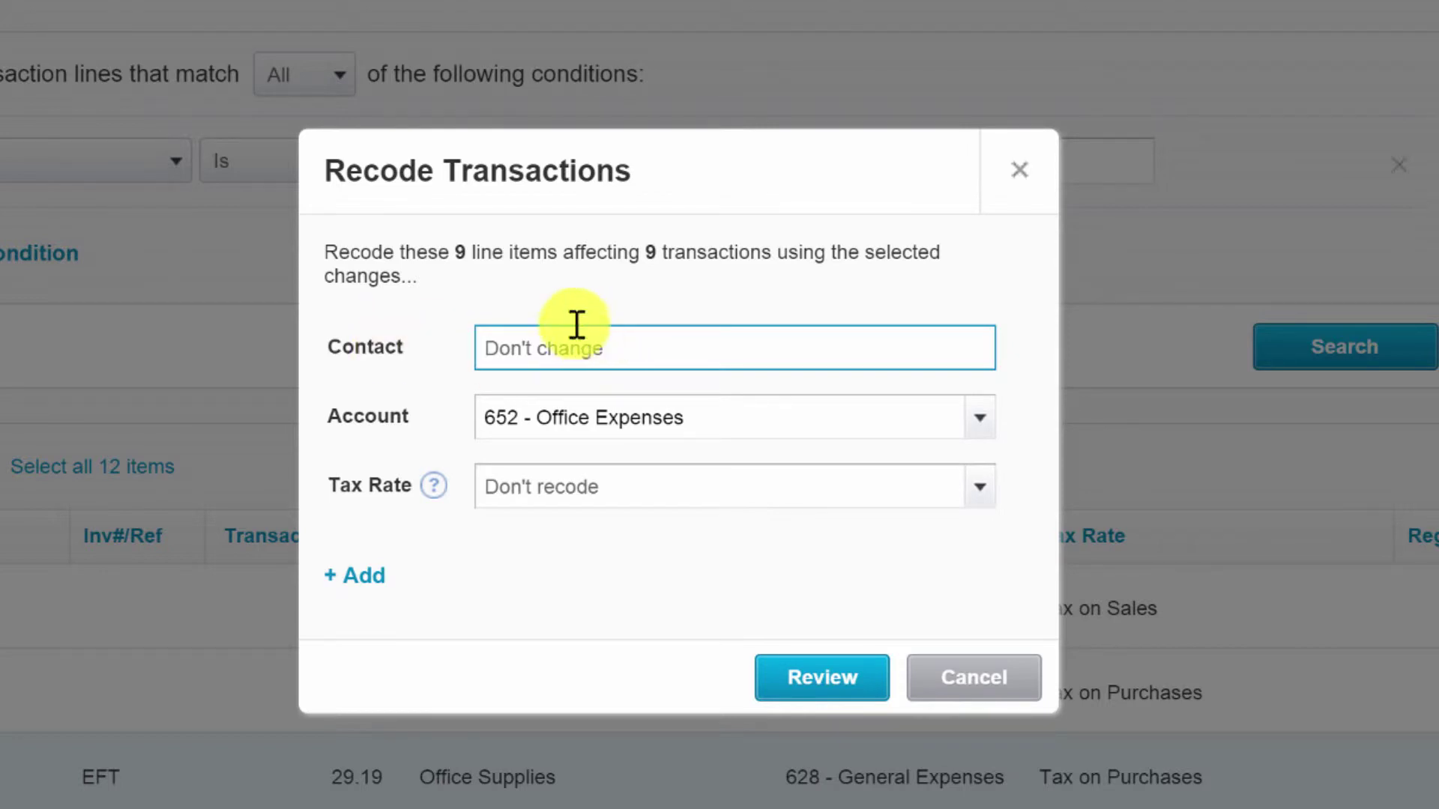
click(359, 577)
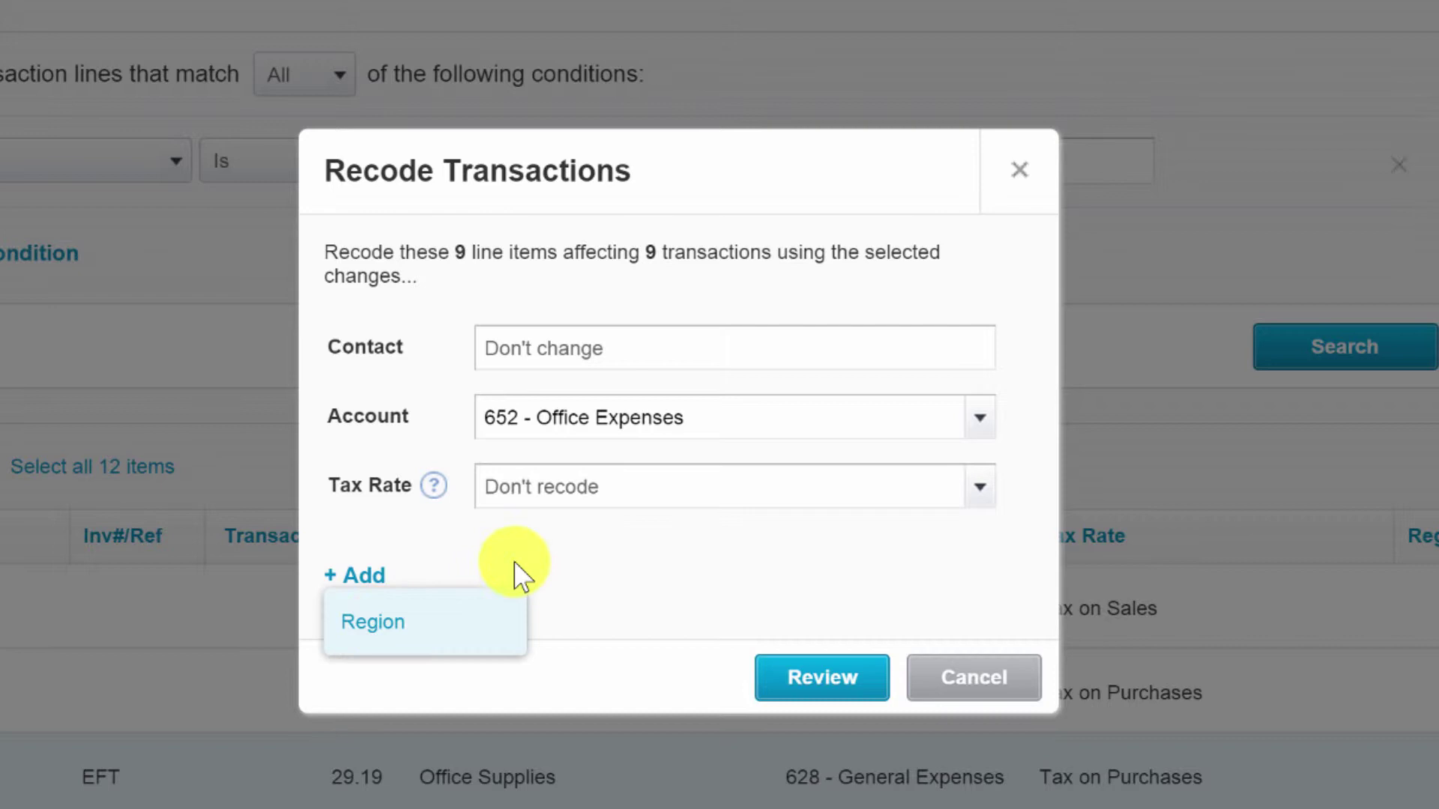
click(602, 366)
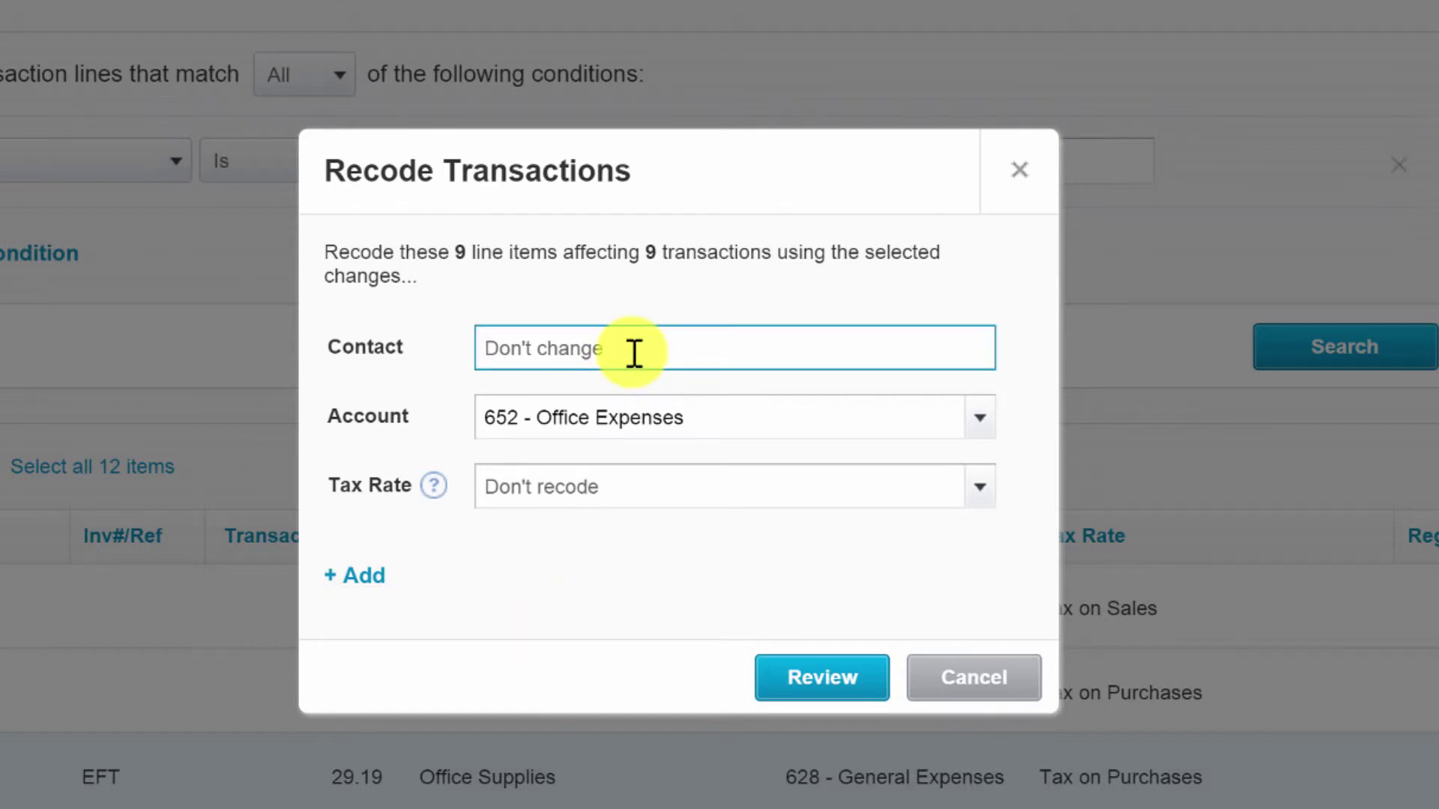
click(831, 689)
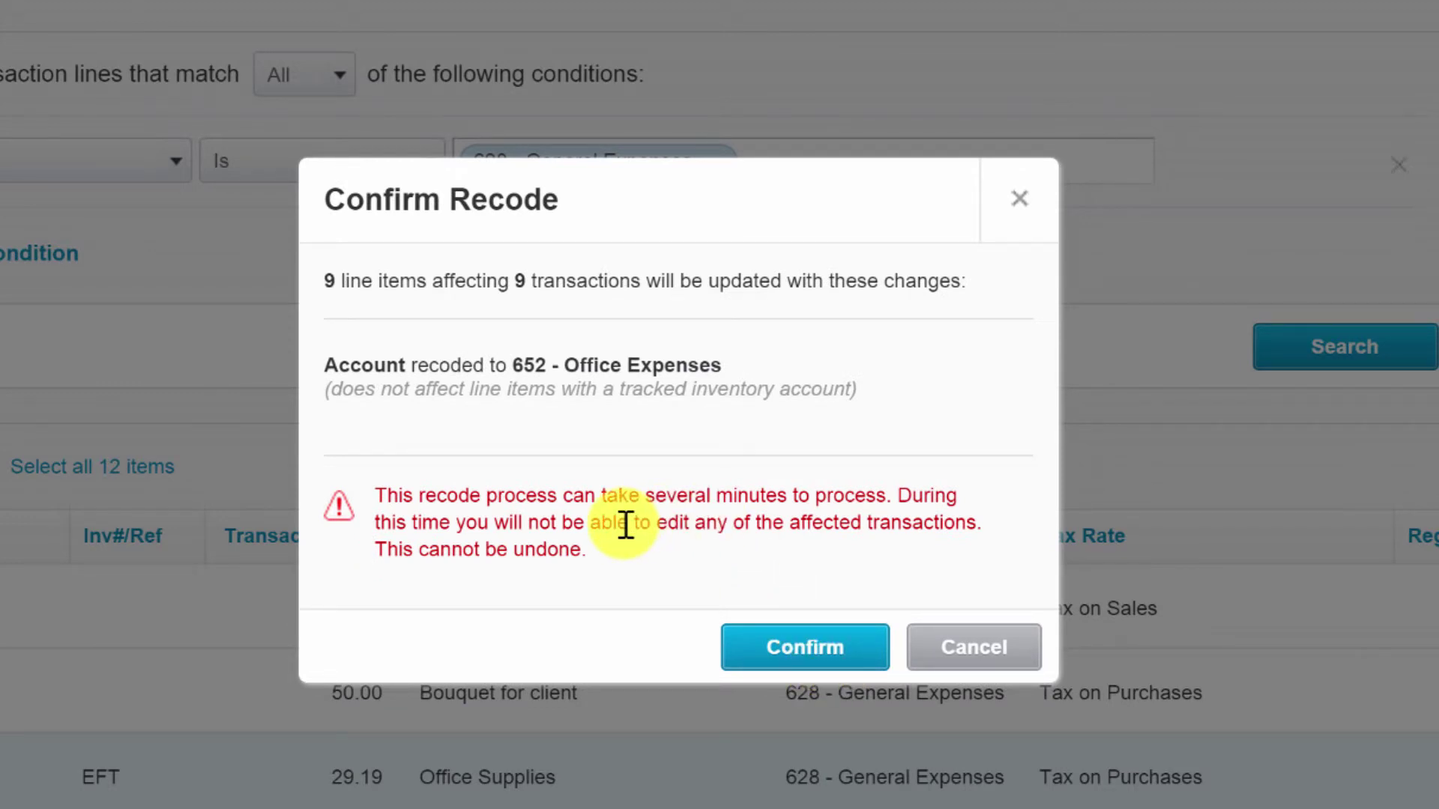
Step: Confirm recoding the nine lines, then rerun the search, leaving 3 General Expenses lines
click(805, 649)
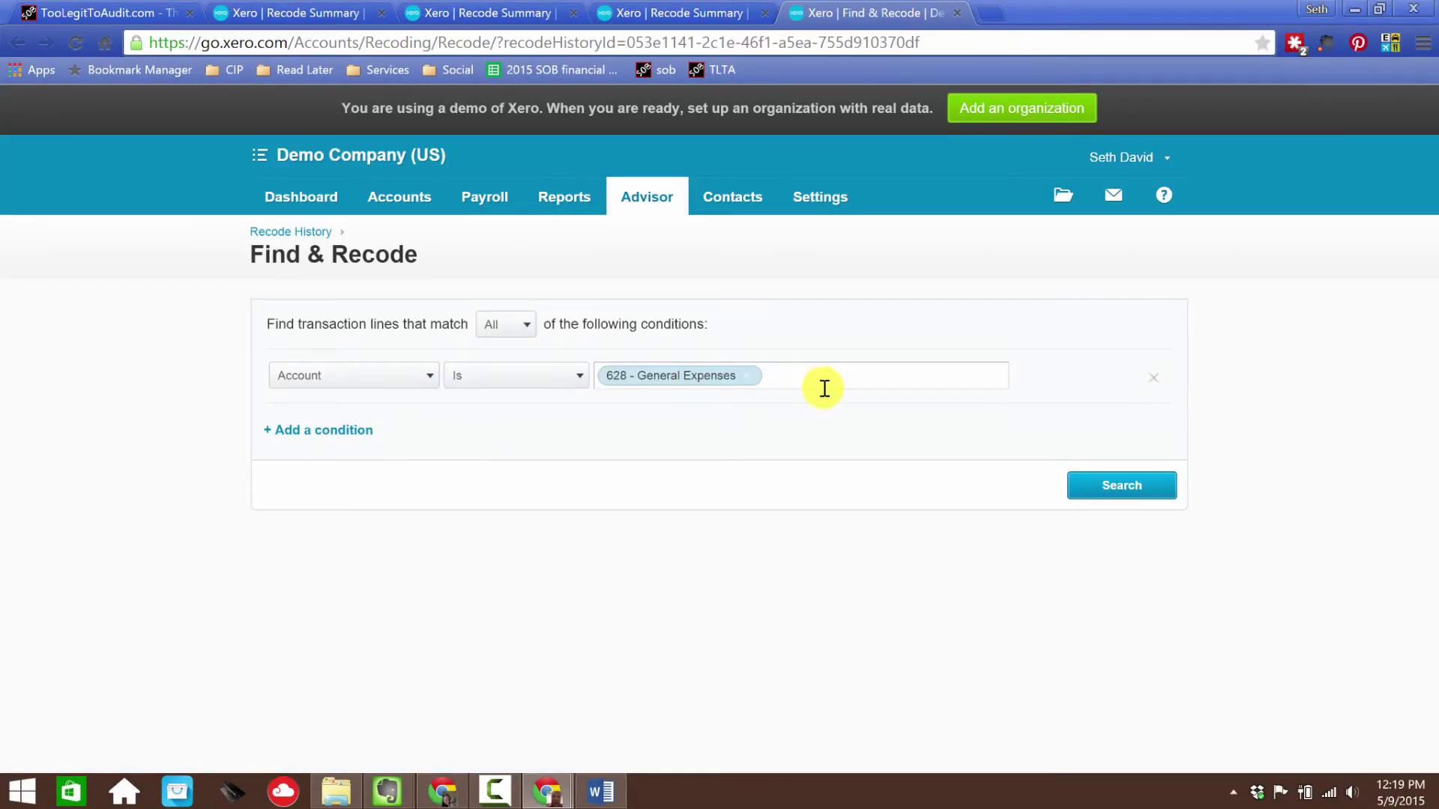
click(1124, 486)
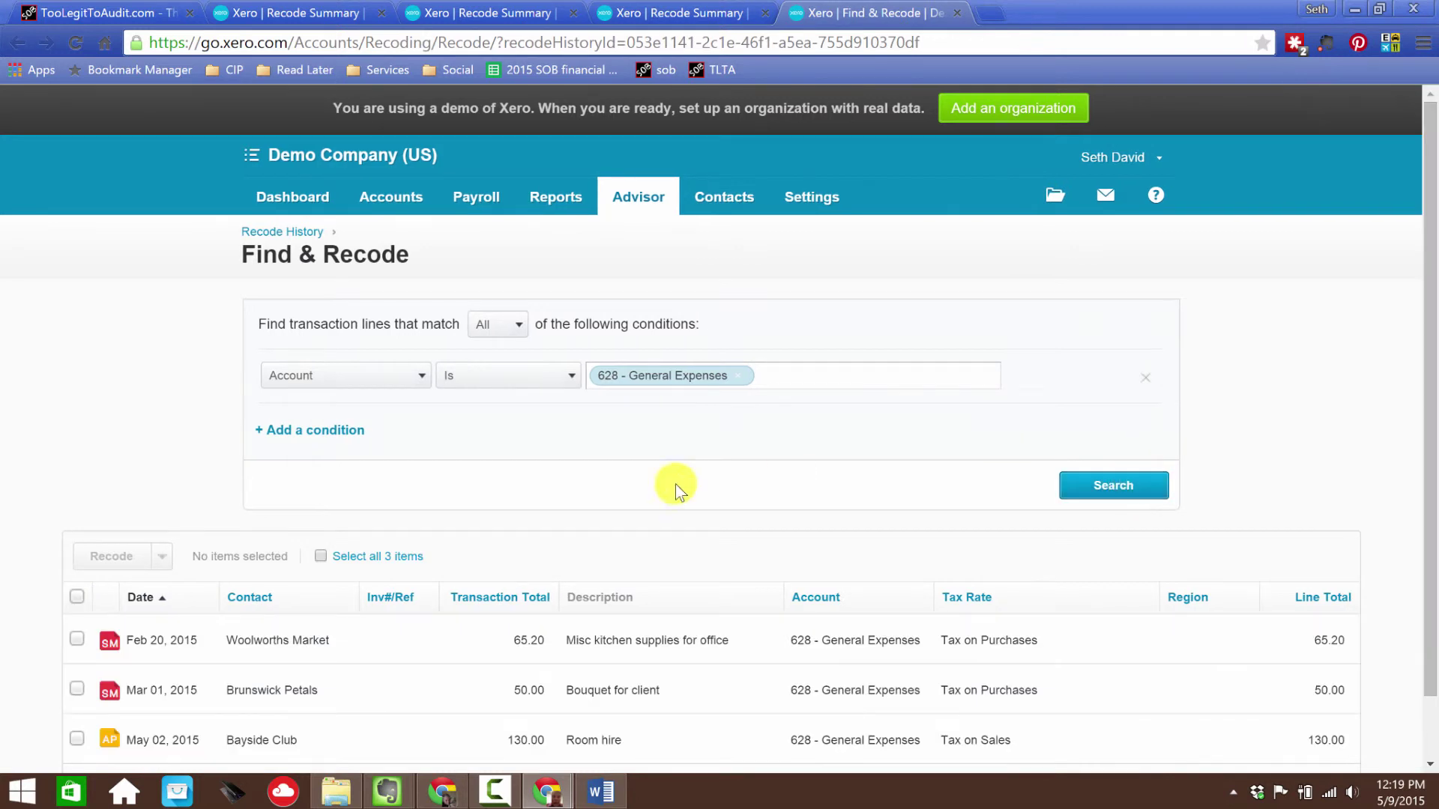
scroll(587, 505, down, 1)
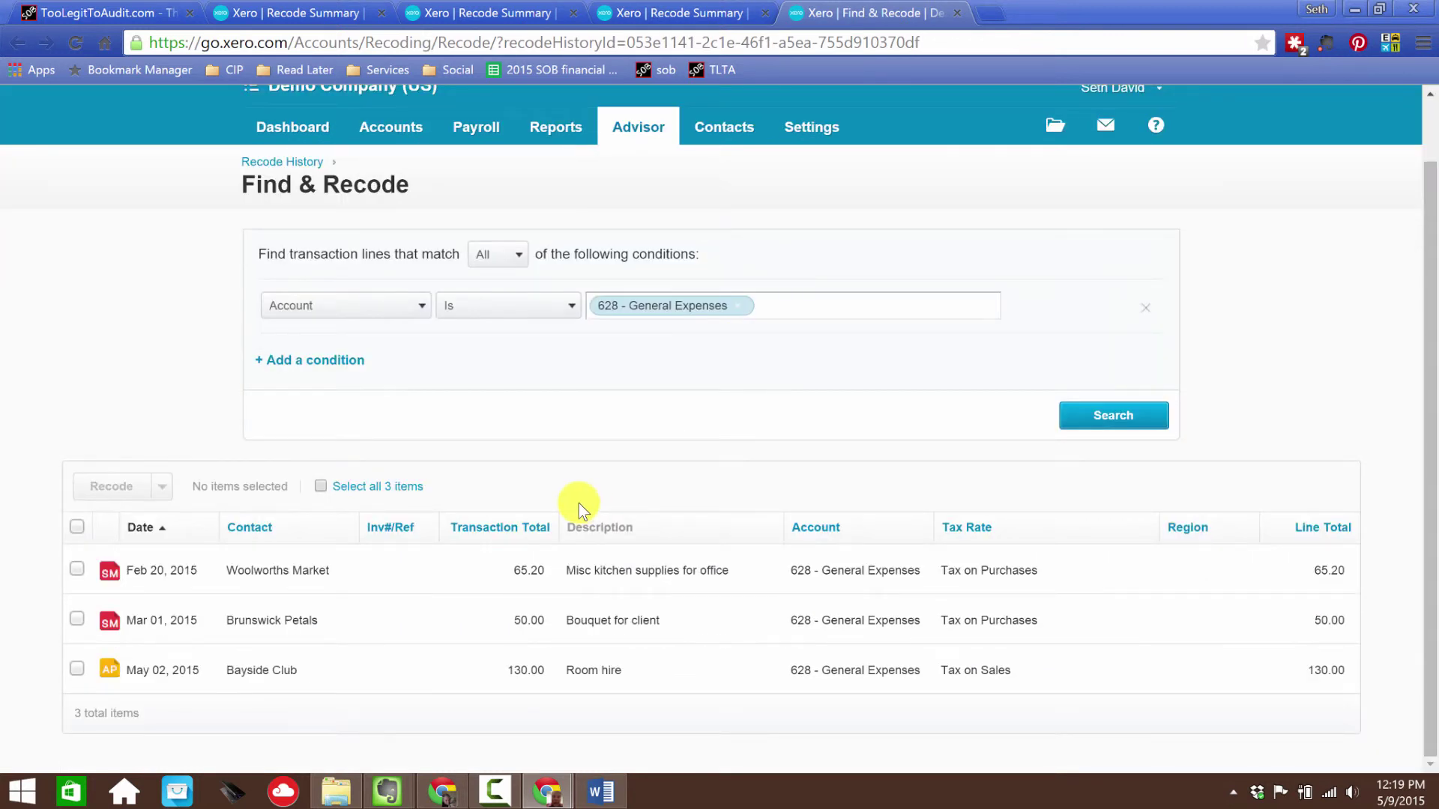
Step: Delete the 628 - General Expenses account condition from the search
click(1152, 309)
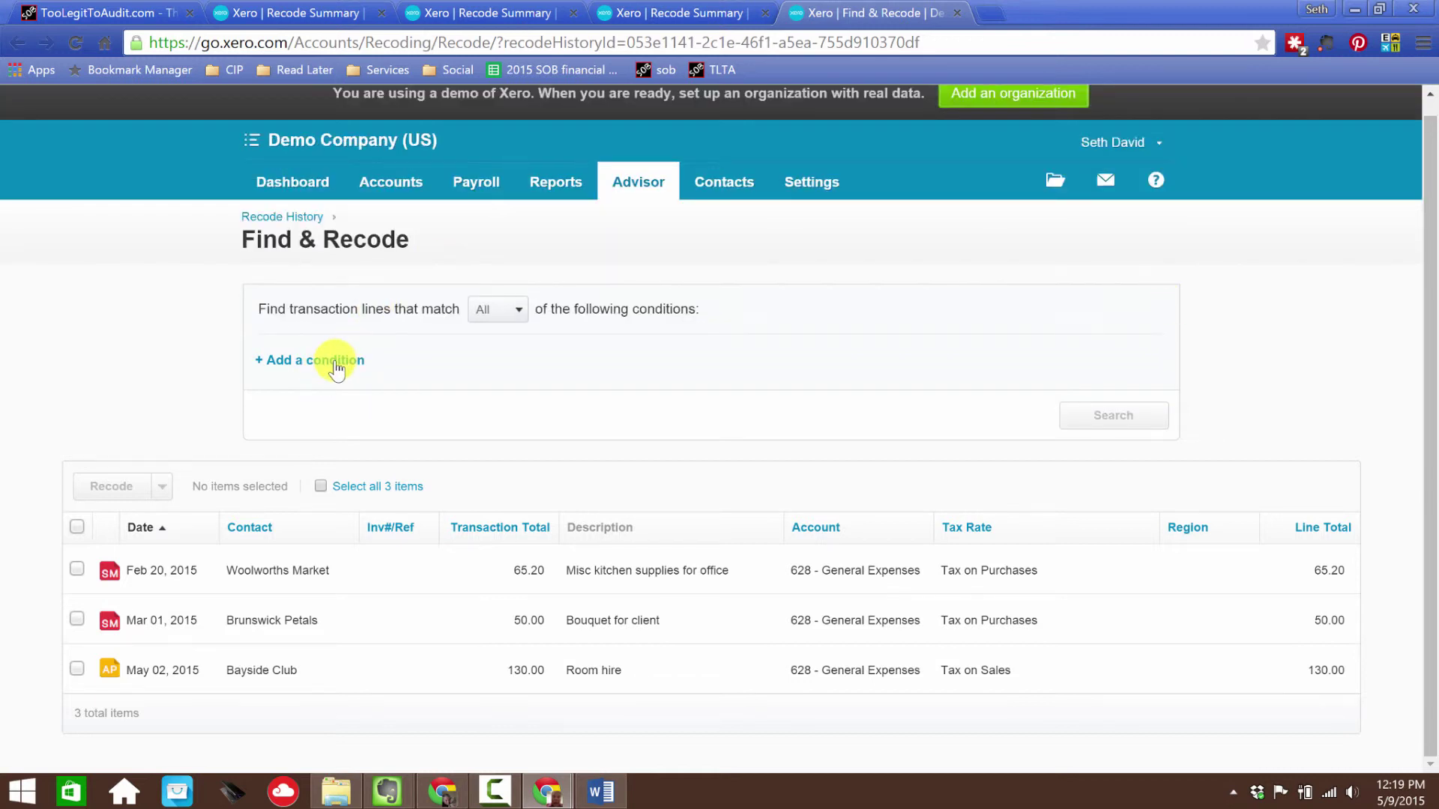